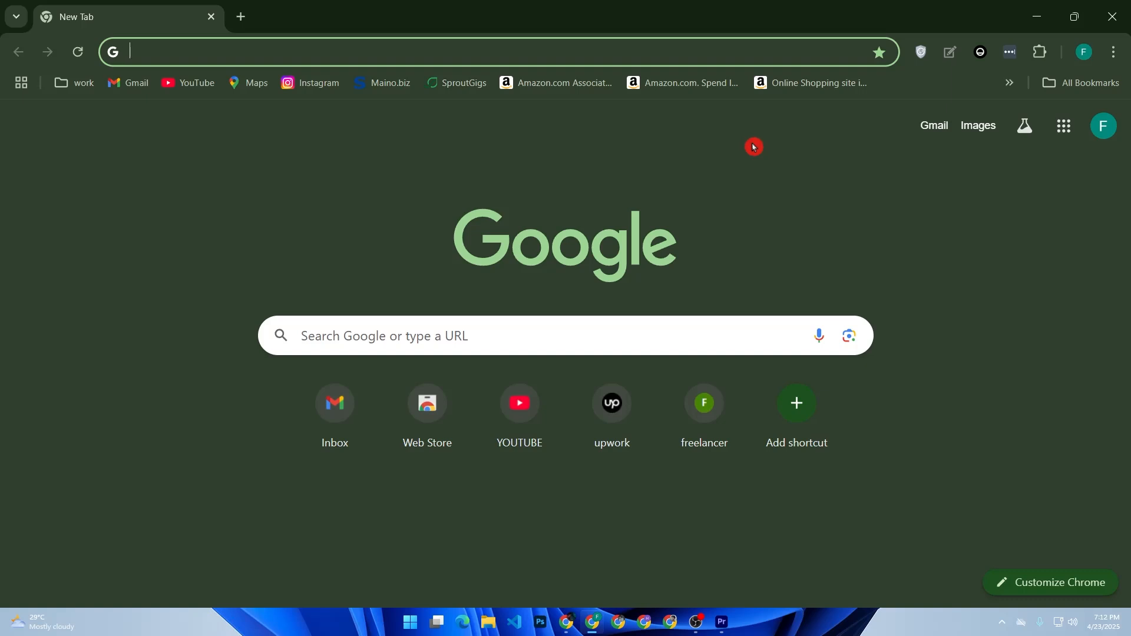
# - Search Google for canva and open the Canva website
pyautogui.click(565, 327)
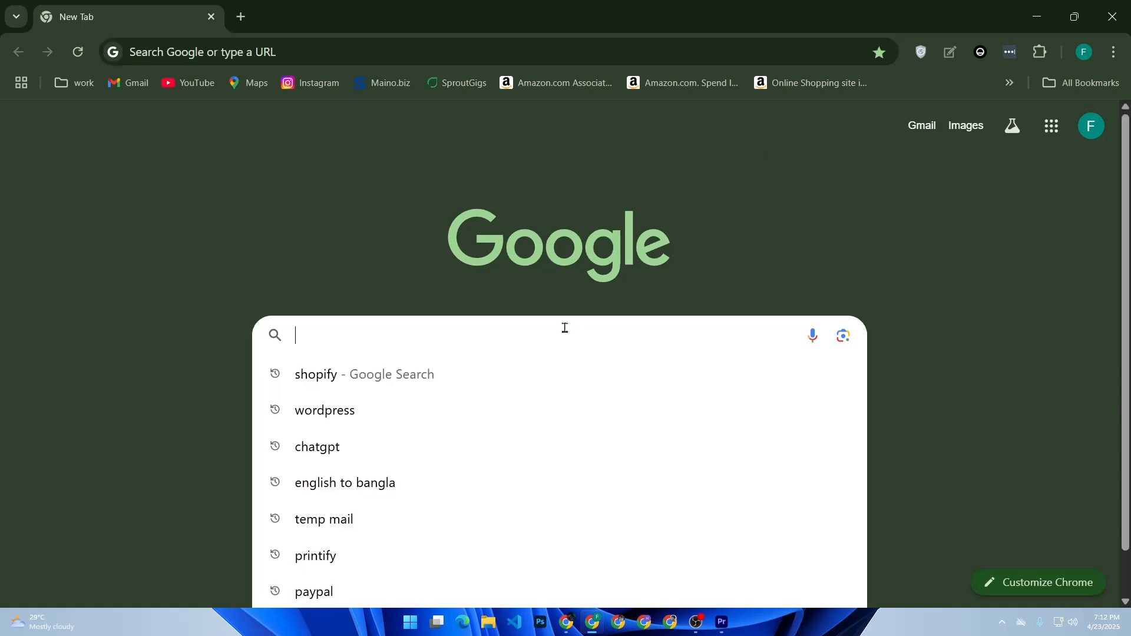
pyautogui.write('canva')
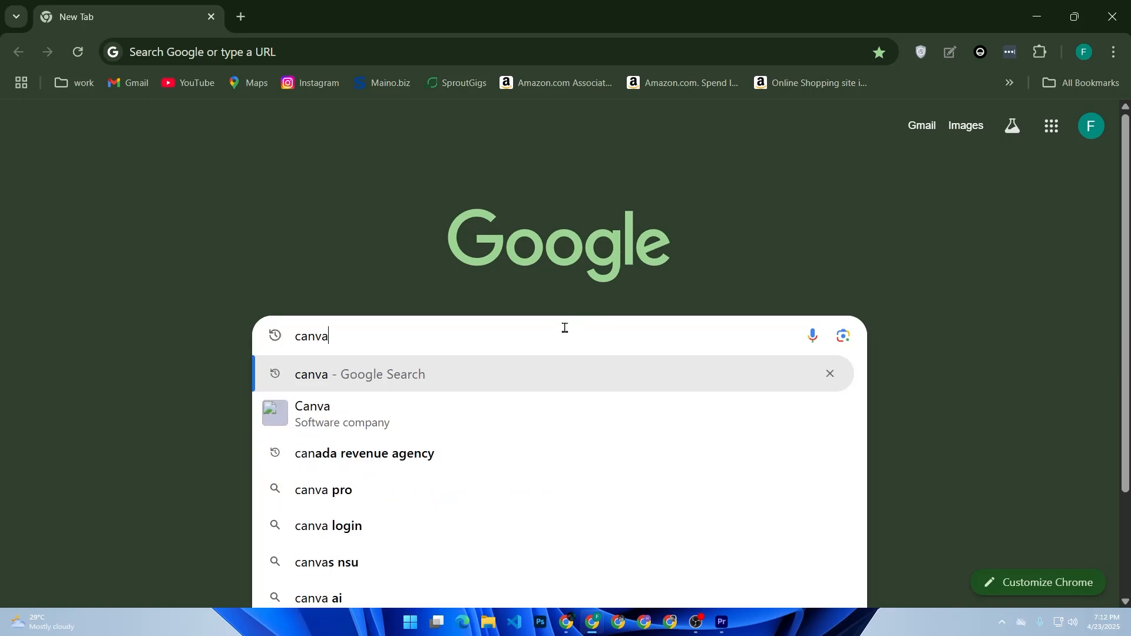
pyautogui.press('Return')
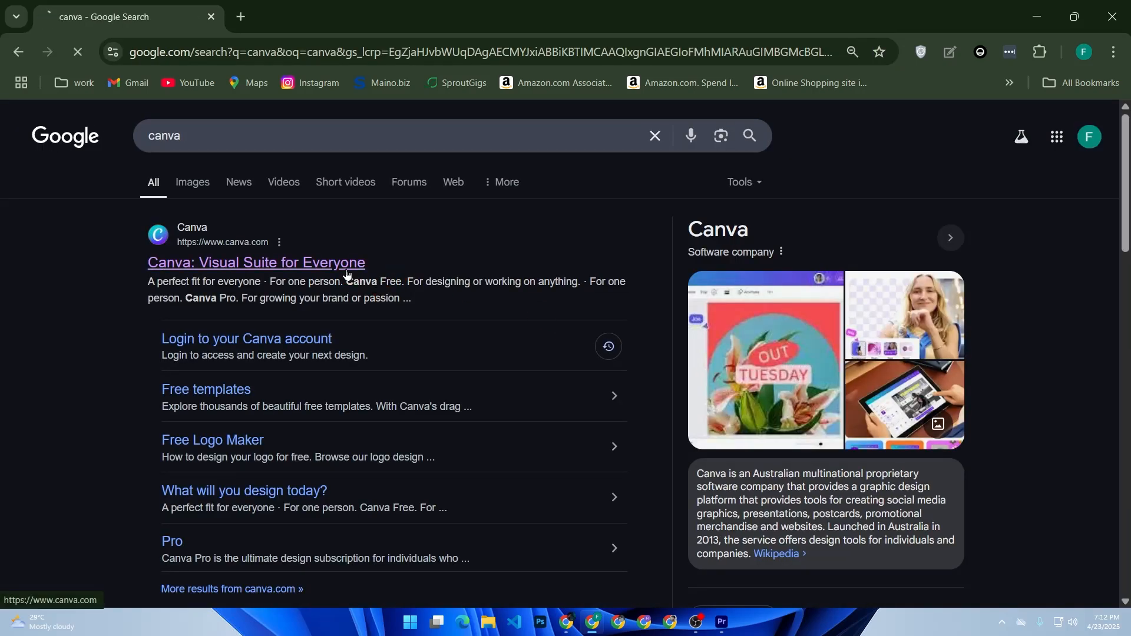
pyautogui.click(348, 263)
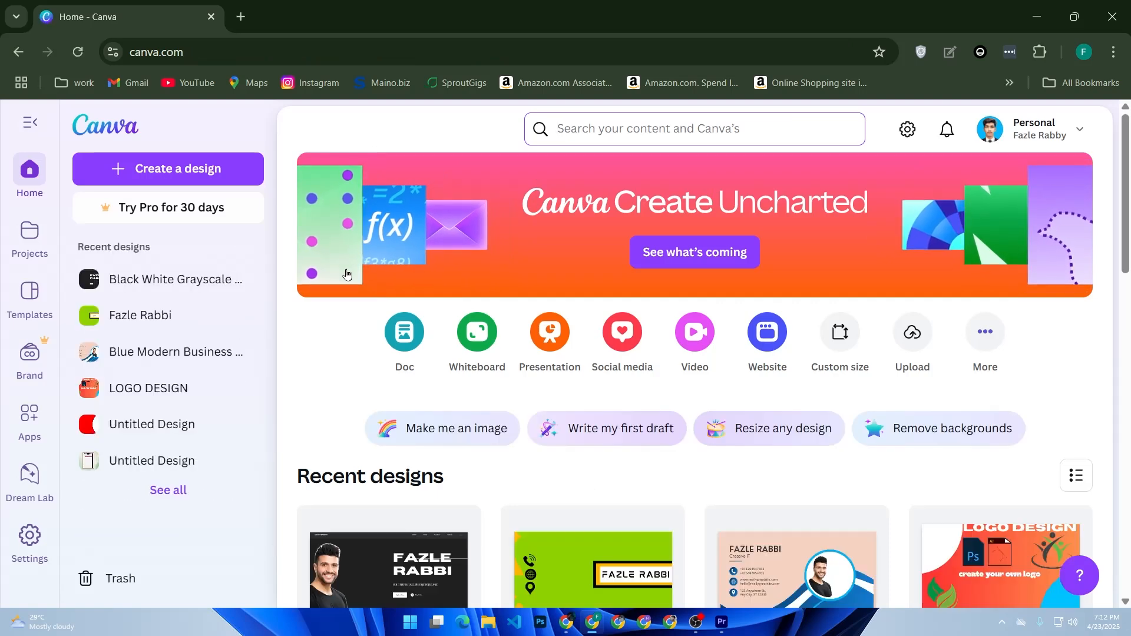
# - Create a new Video (Landscape) design at 1920 × 1080 px, finding the format by searching for video
pyautogui.click(236, 182)
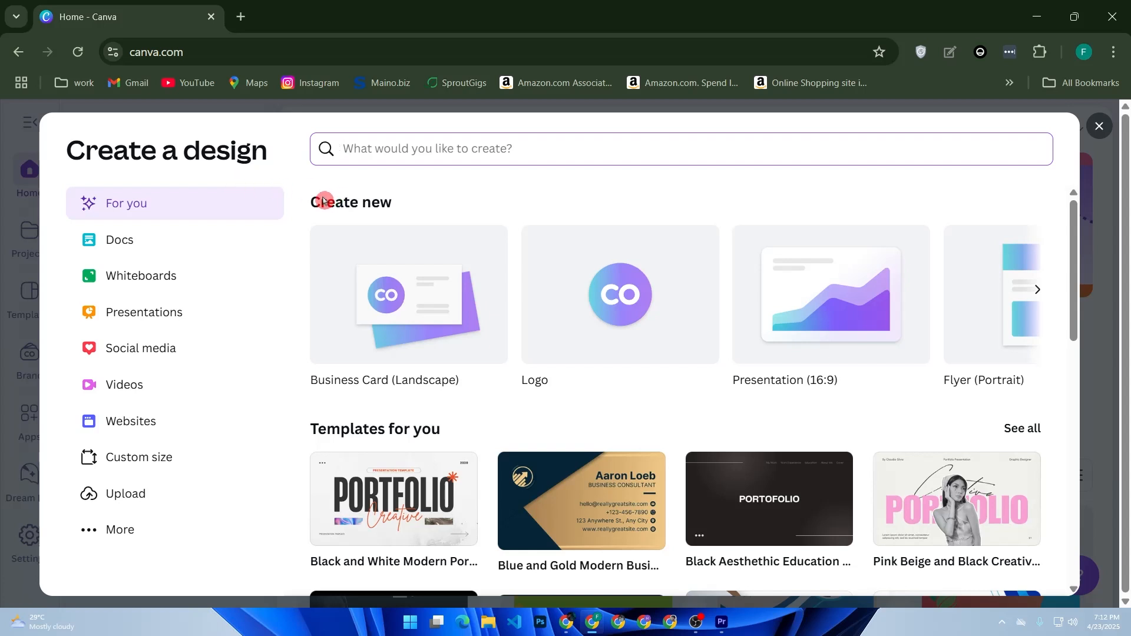
pyautogui.click(1038, 289)
pyautogui.click(447, 152)
pyautogui.write('video')
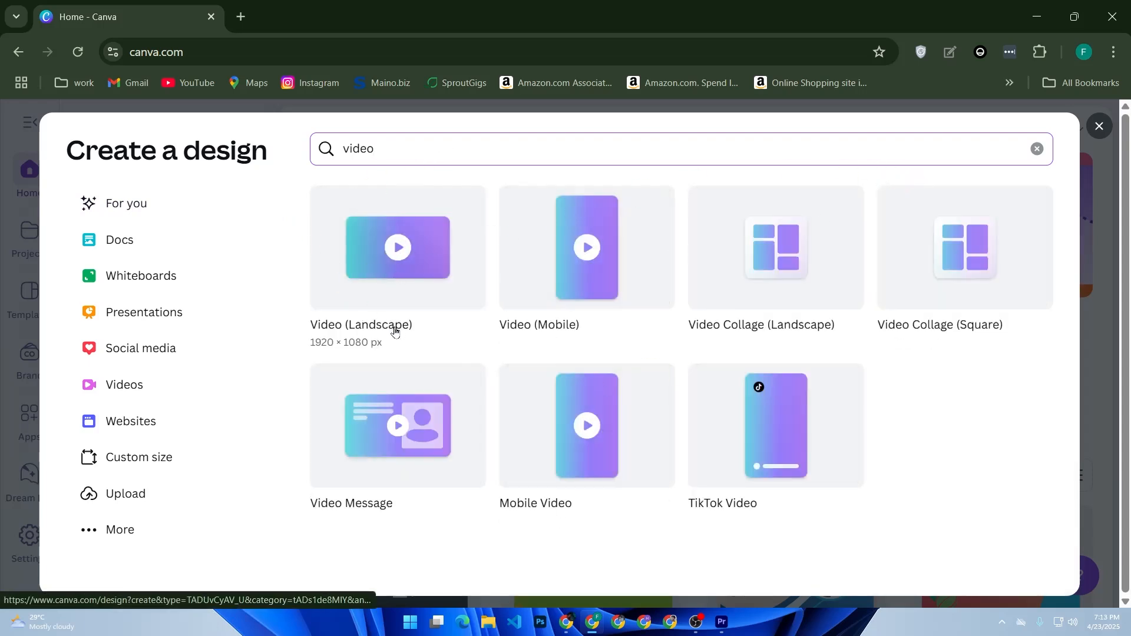
pyautogui.click(501, 268)
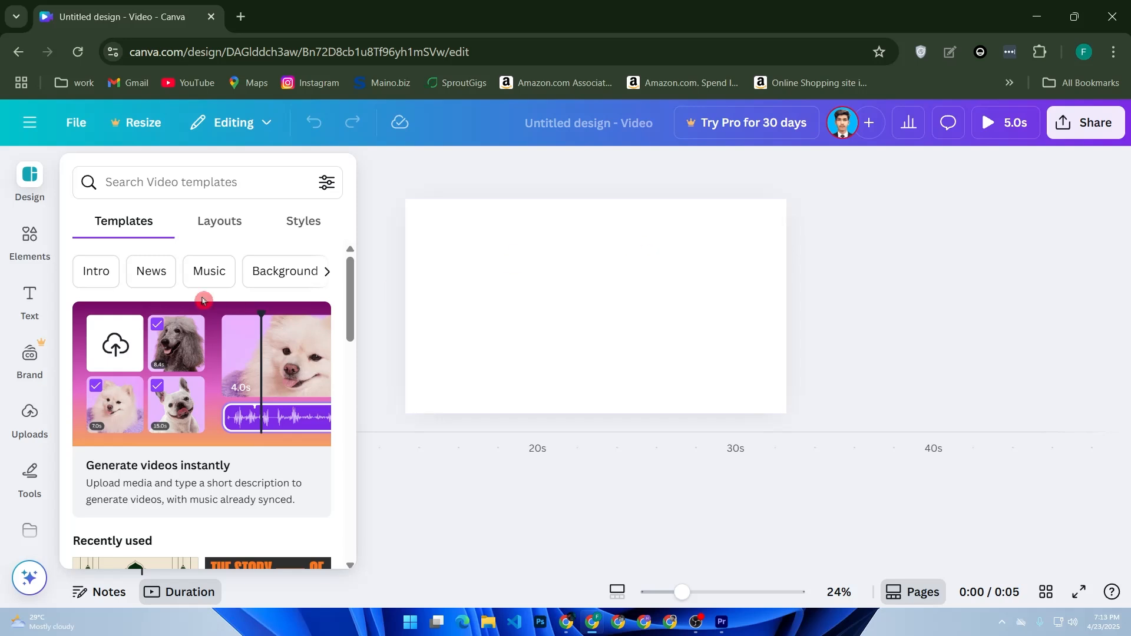
# - Upload the blue grid background video from the VIDEOS (E:) drive and place it on the empty timeline page
pyautogui.click(31, 419)
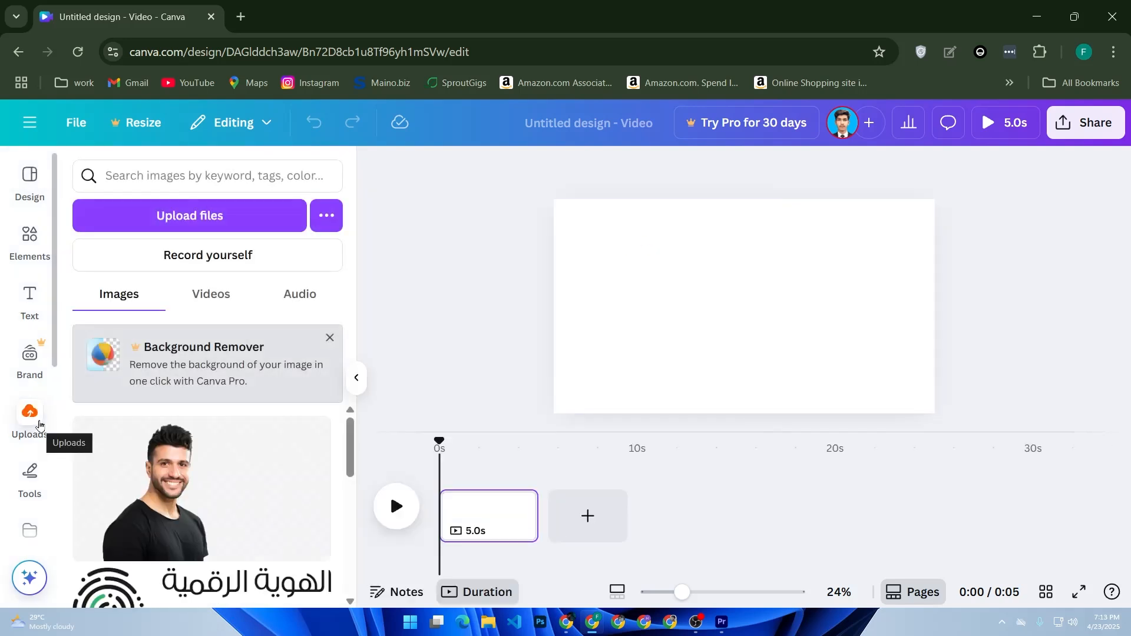
pyautogui.click(161, 216)
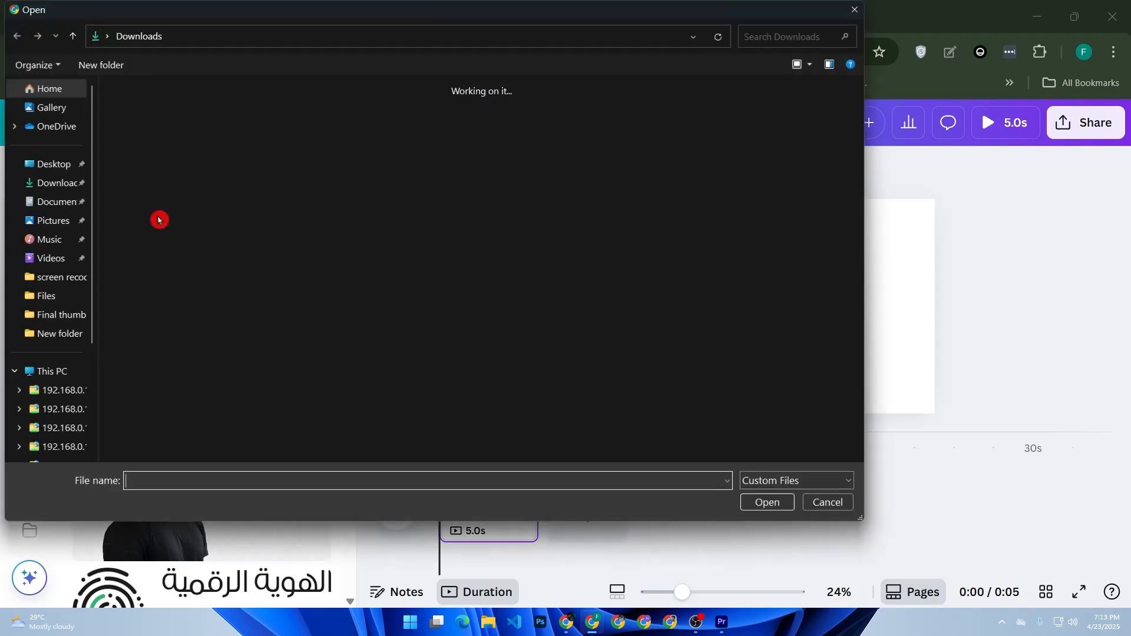
pyautogui.scroll(-2, 65, 412)
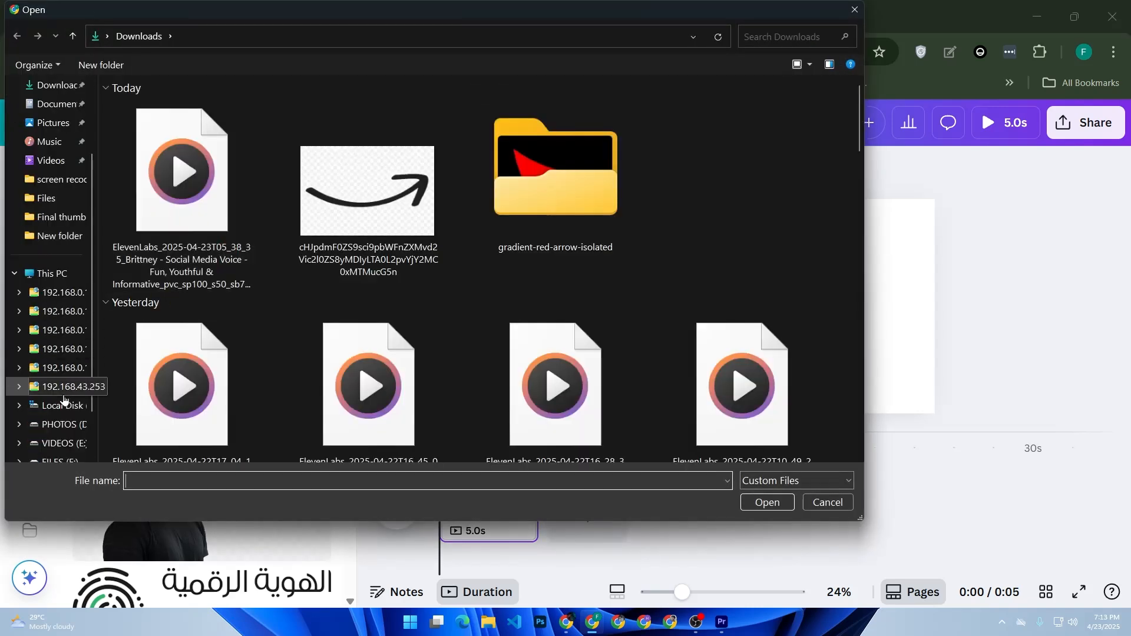
pyautogui.click(62, 442)
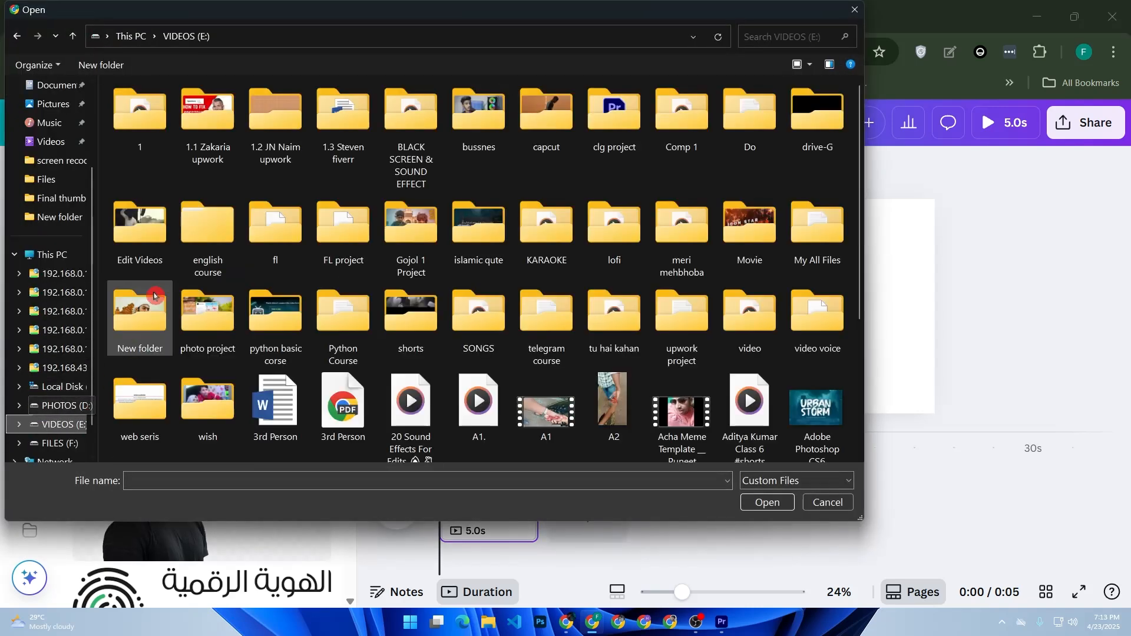
pyautogui.doubleClick(202, 122)
pyautogui.scroll(-2, 254, 217)
pyautogui.doubleClick(202, 396)
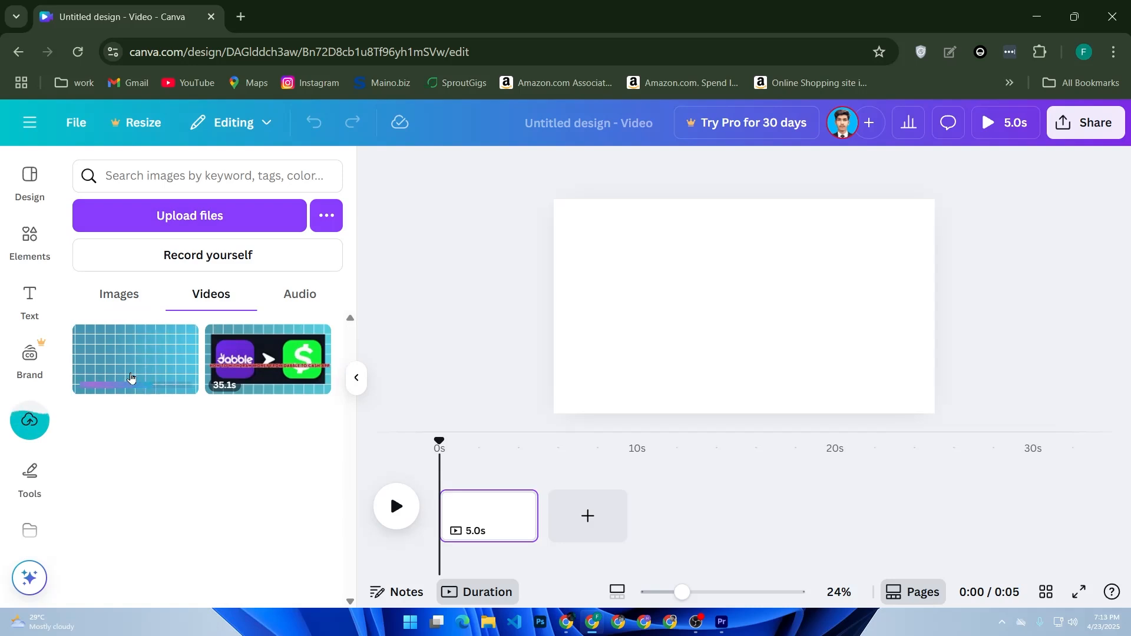
pyautogui.moveTo(131, 378); pyautogui.dragTo(492, 520)
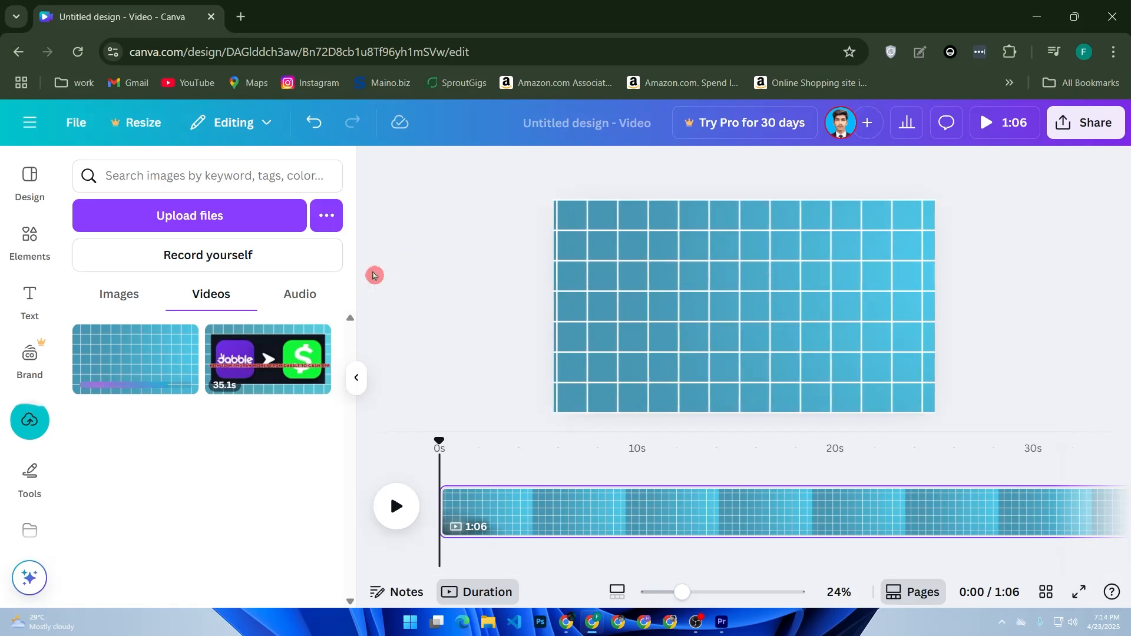
# - Upload the portfolio comparison chart screenshot from Pictures > Screenshots and place it over the grid background, slightly left of centre
pyautogui.click(227, 212)
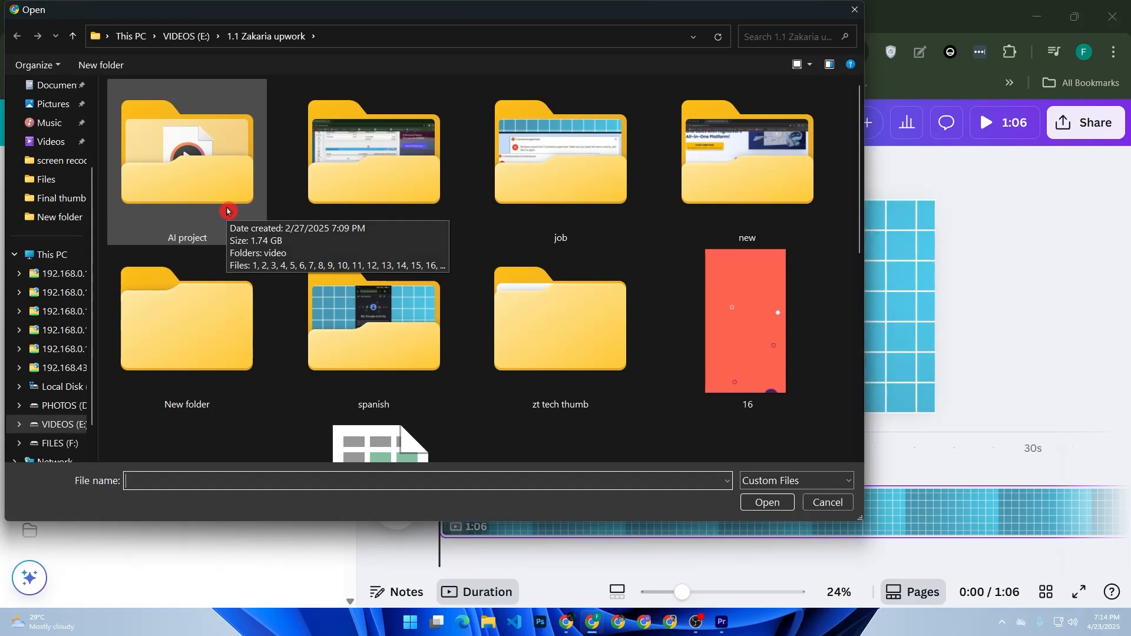
pyautogui.click(52, 105)
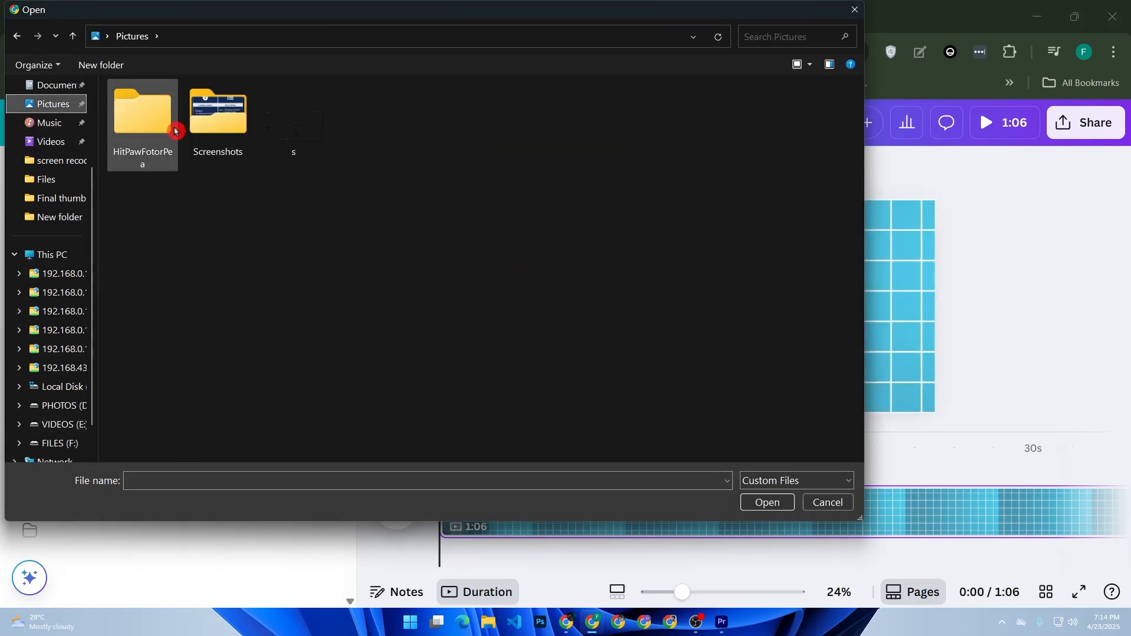
pyautogui.doubleClick(191, 126)
pyautogui.doubleClick(262, 193)
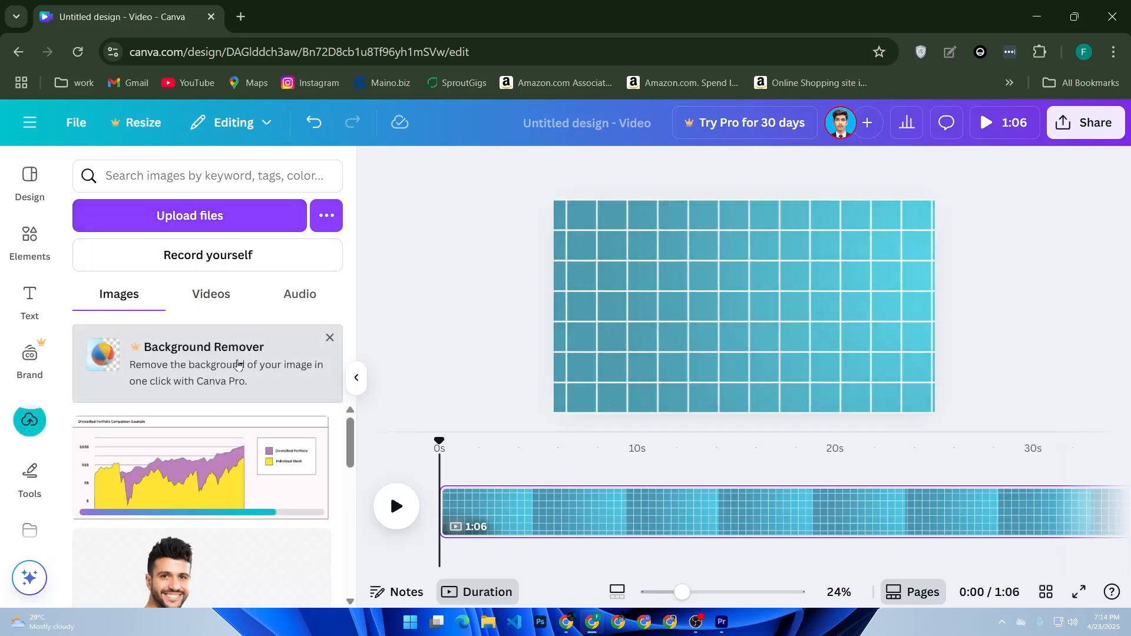
pyautogui.moveTo(238, 445); pyautogui.dragTo(492, 461)
pyautogui.moveTo(200, 465); pyautogui.dragTo(684, 307)
pyautogui.moveTo(794, 309)
pyautogui.mouseDown()
pyautogui.moveTo(927, 306)
pyautogui.moveTo(811, 310)
pyautogui.mouseUp()
pyautogui.moveTo(694, 262); pyautogui.dragTo(693, 220)
pyautogui.moveTo(570, 288); pyautogui.dragTo(469, 287)
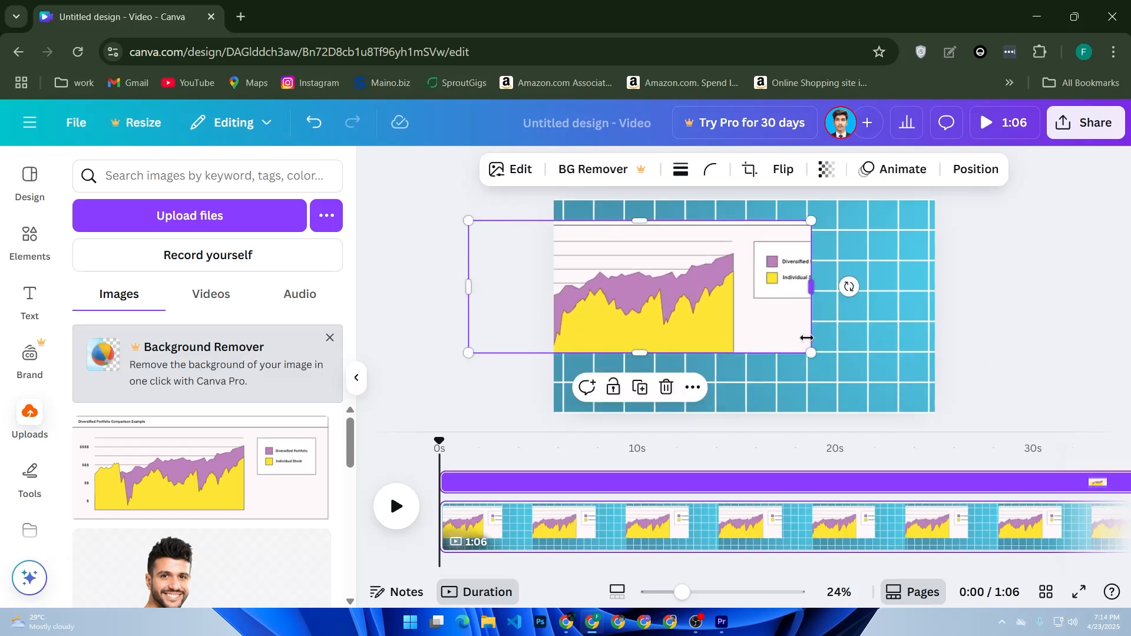
pyautogui.hotkey('ctrl', 'z')
pyautogui.hotkey('ctrl', 'z')
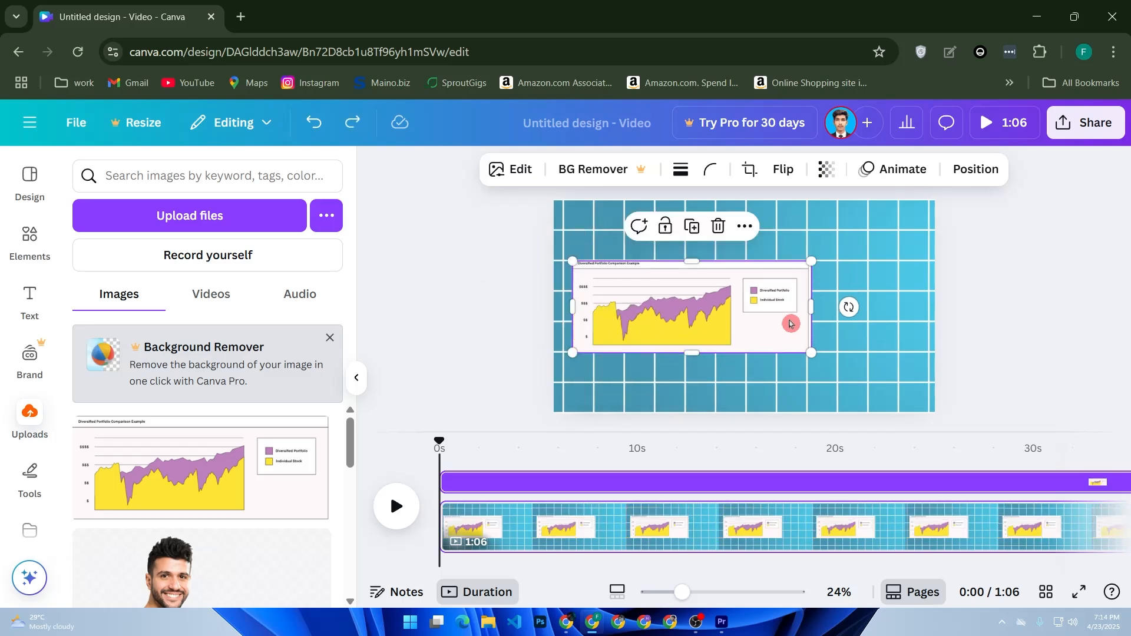
# - Enlarge the chart image to nearly the full canvas width and move it to the upper part of the canvas
pyautogui.moveTo(813, 352); pyautogui.dragTo(901, 388)
pyautogui.moveTo(571, 256); pyautogui.dragTo(569, 245)
pyautogui.moveTo(720, 313); pyautogui.dragTo(732, 269)
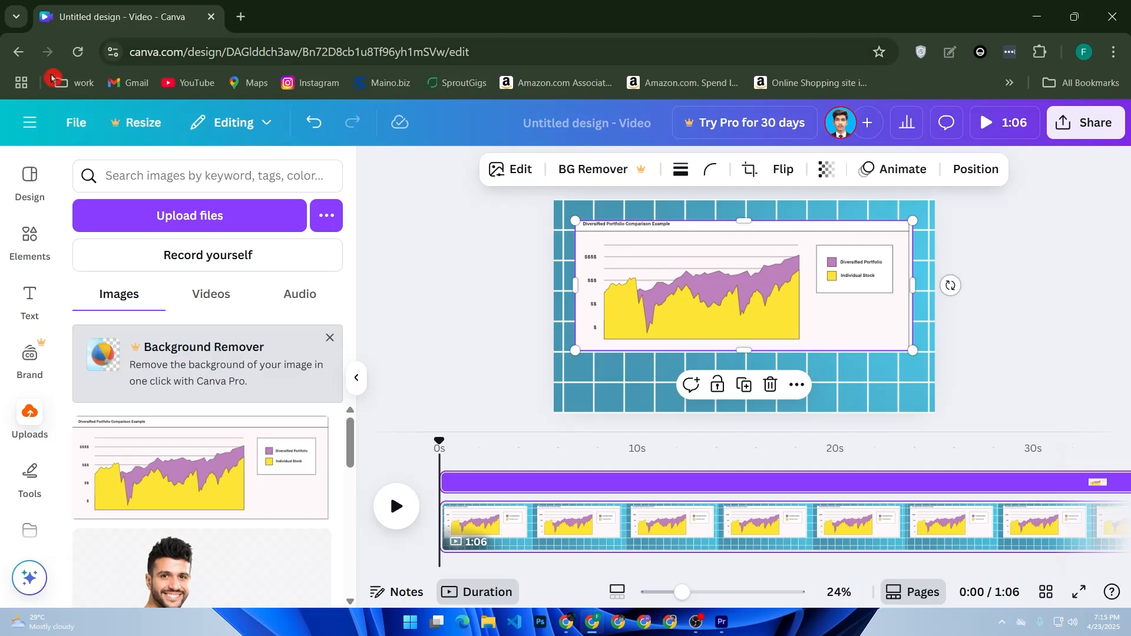
# - Upload the video "como saber cuantas horas uso el celular" from the spanish folder on the VIDEOS (E:) drive
pyautogui.click(162, 227)
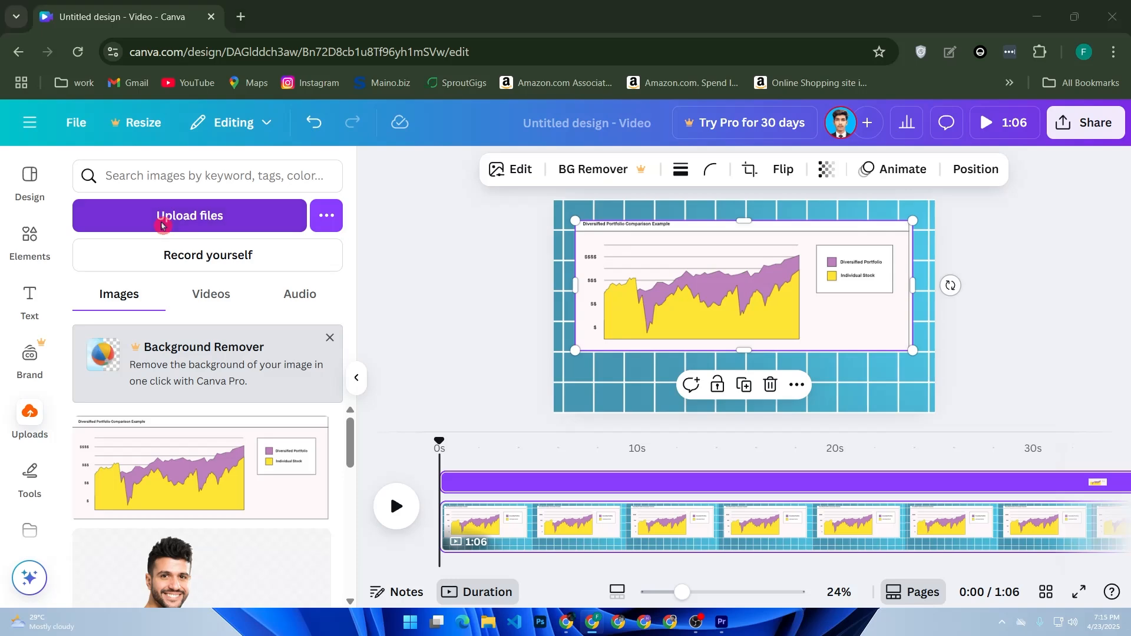
pyautogui.scroll(-3, 87, 389)
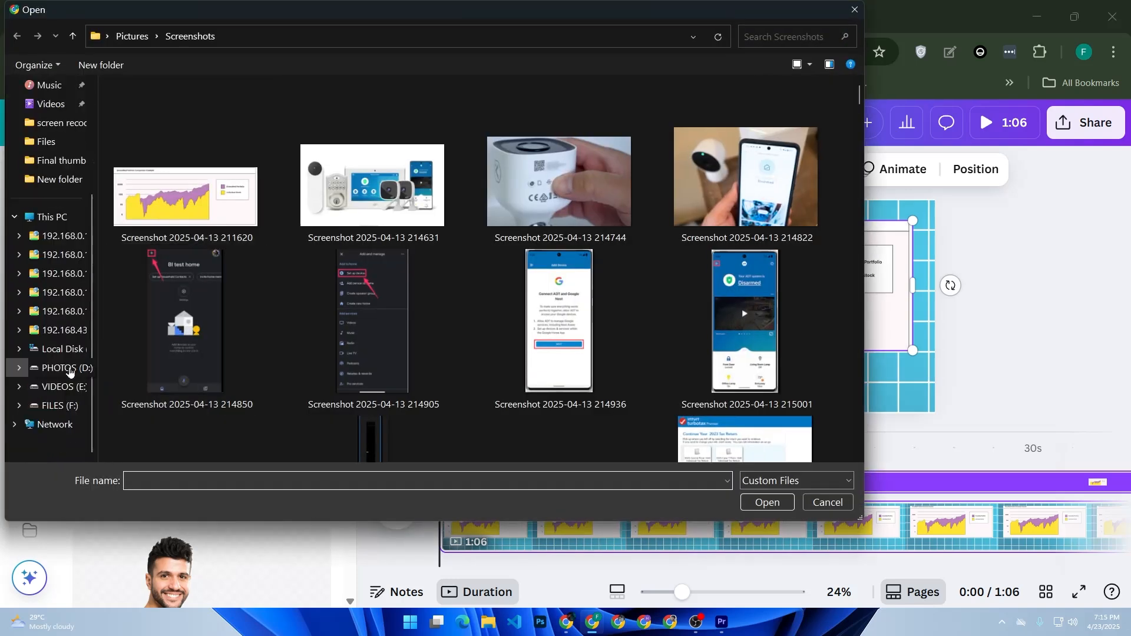
pyautogui.click(67, 389)
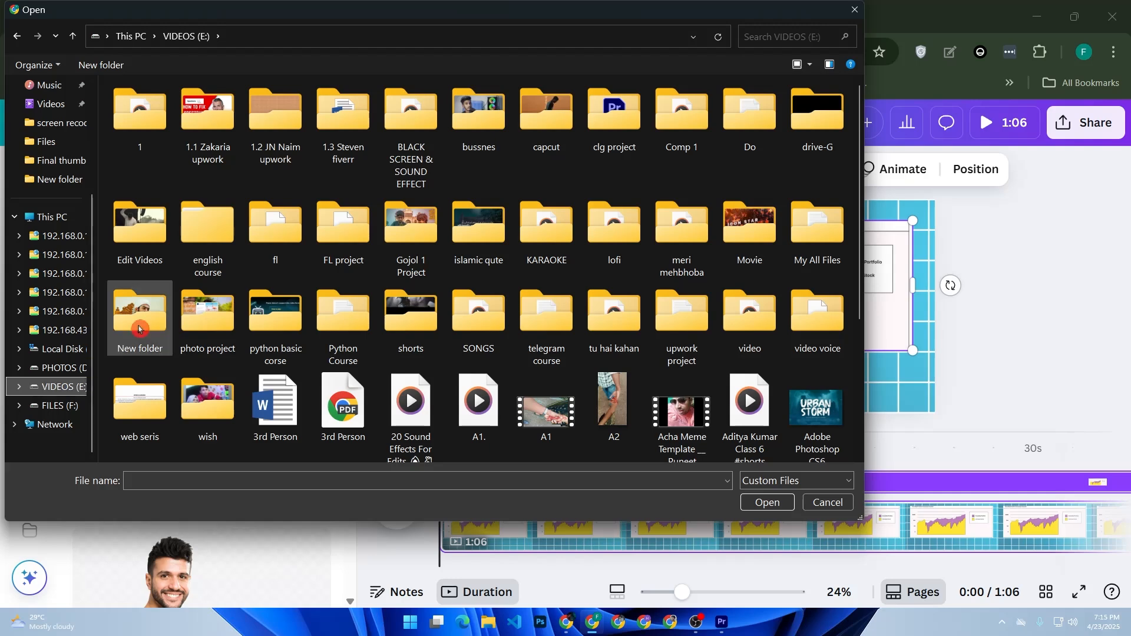
pyautogui.doubleClick(207, 147)
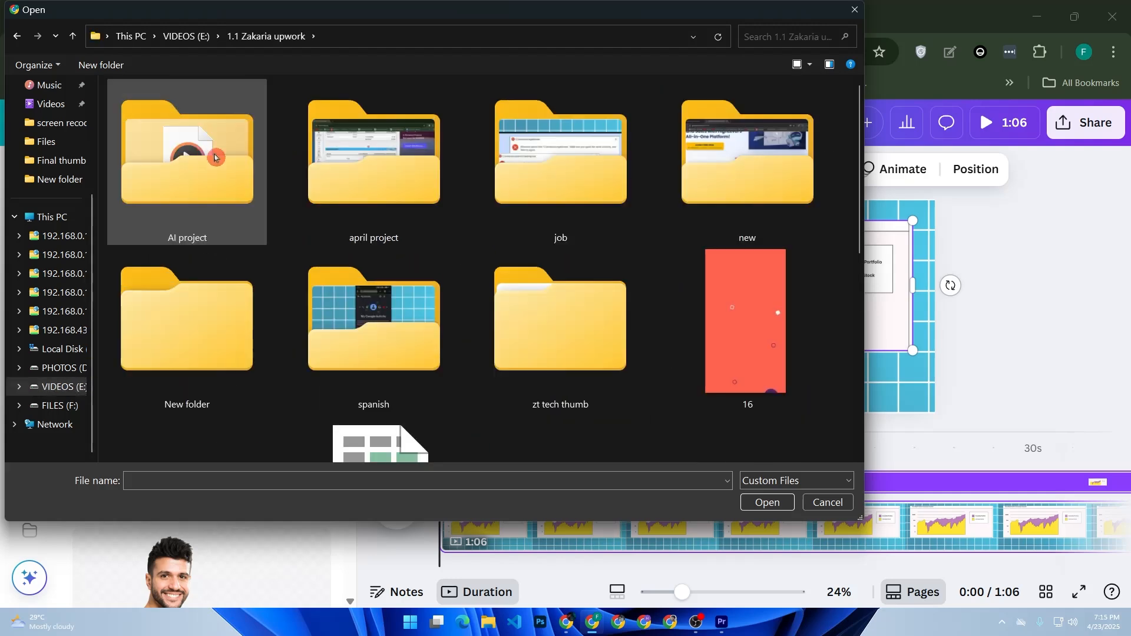
pyautogui.doubleClick(308, 301)
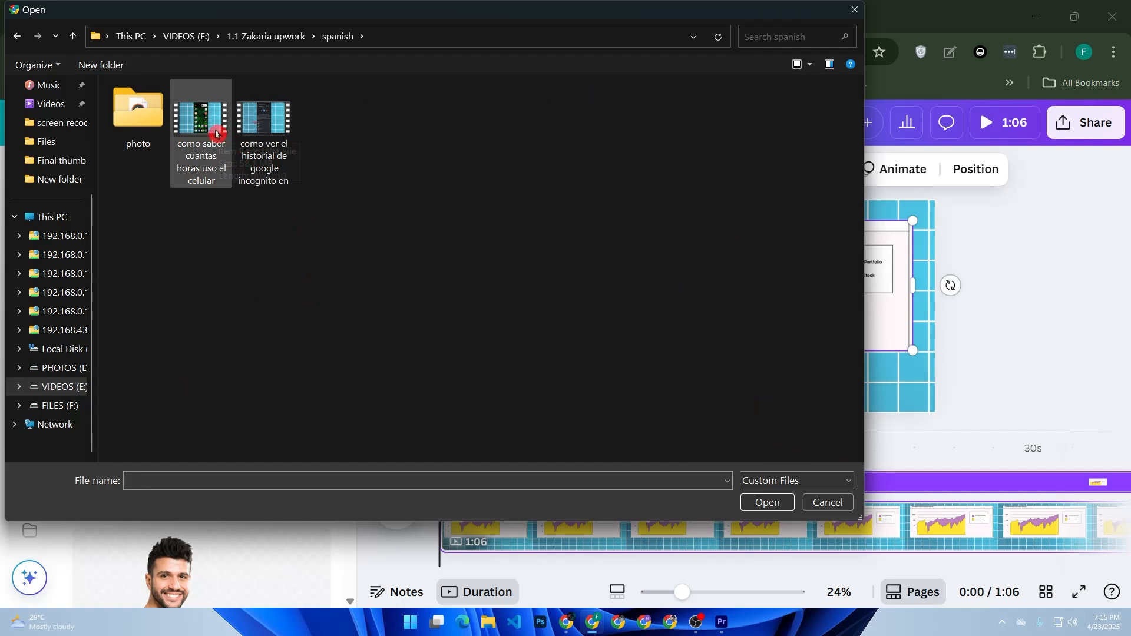
pyautogui.doubleClick(189, 137)
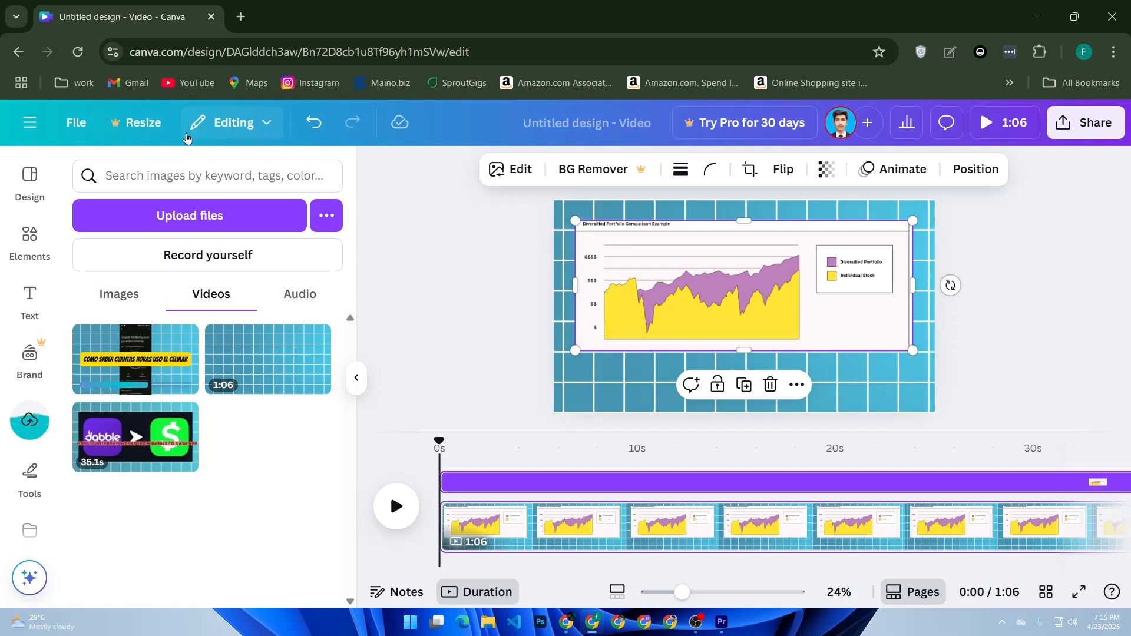
# - Add the uploaded phone video to the canvas below the chart and dismiss the Highlights suggestion
pyautogui.moveTo(134, 351); pyautogui.dragTo(662, 380)
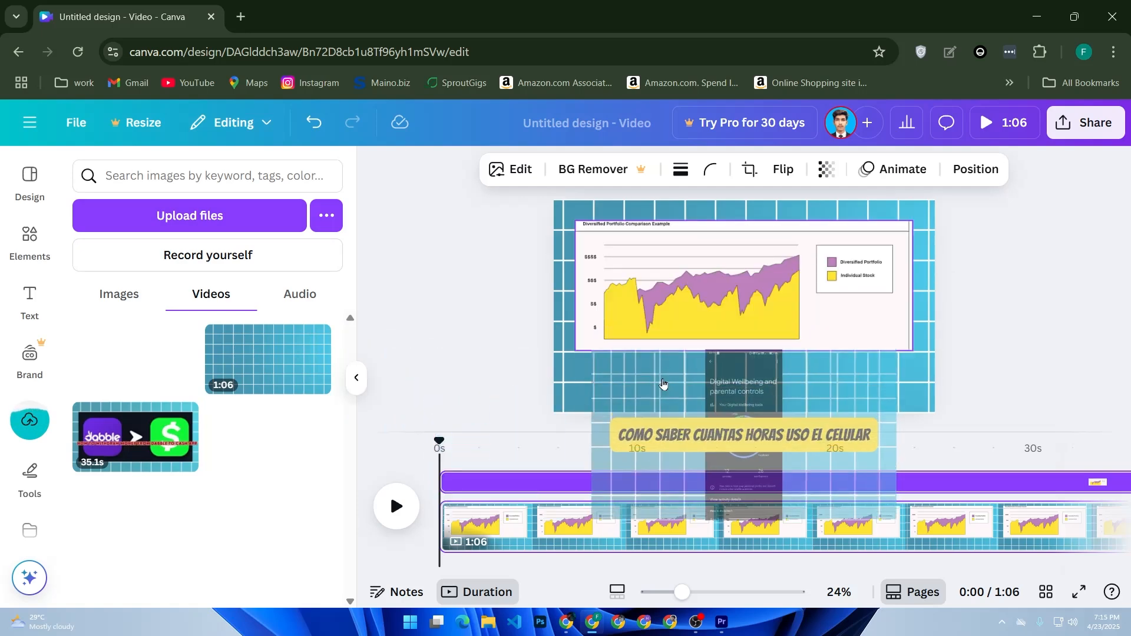
pyautogui.click(724, 360)
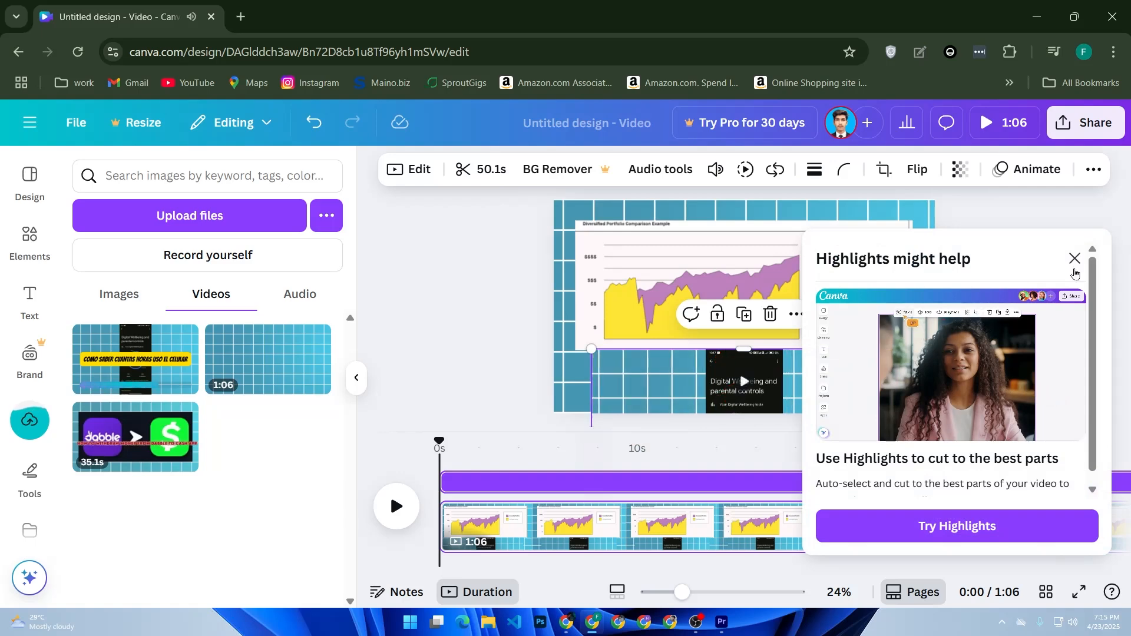
pyautogui.click(1075, 259)
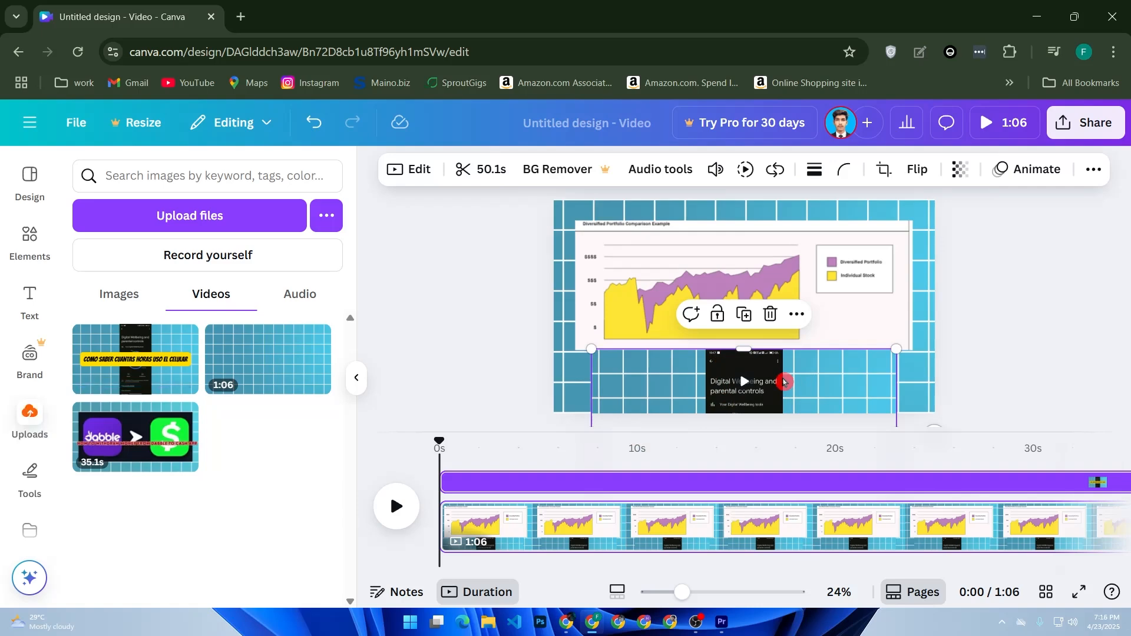
# - Set the playhead to 0:11 and move the phone video up over the chart near the canvas centre
pyautogui.click(579, 485)
pyautogui.click(555, 498)
pyautogui.click(697, 331)
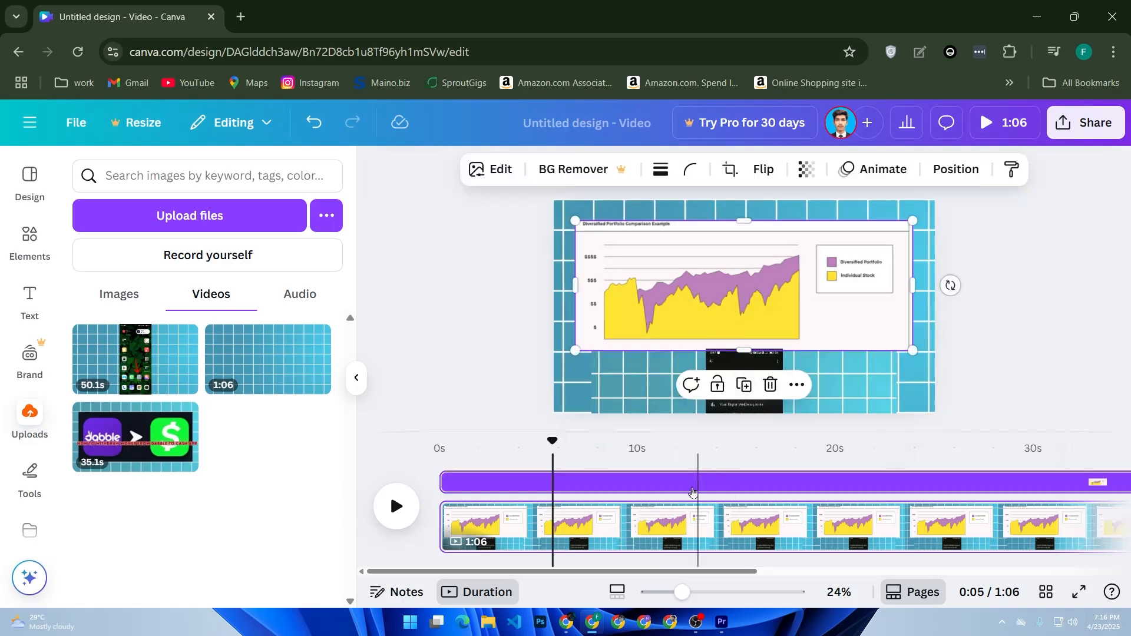
pyautogui.click(668, 509)
pyautogui.click(724, 394)
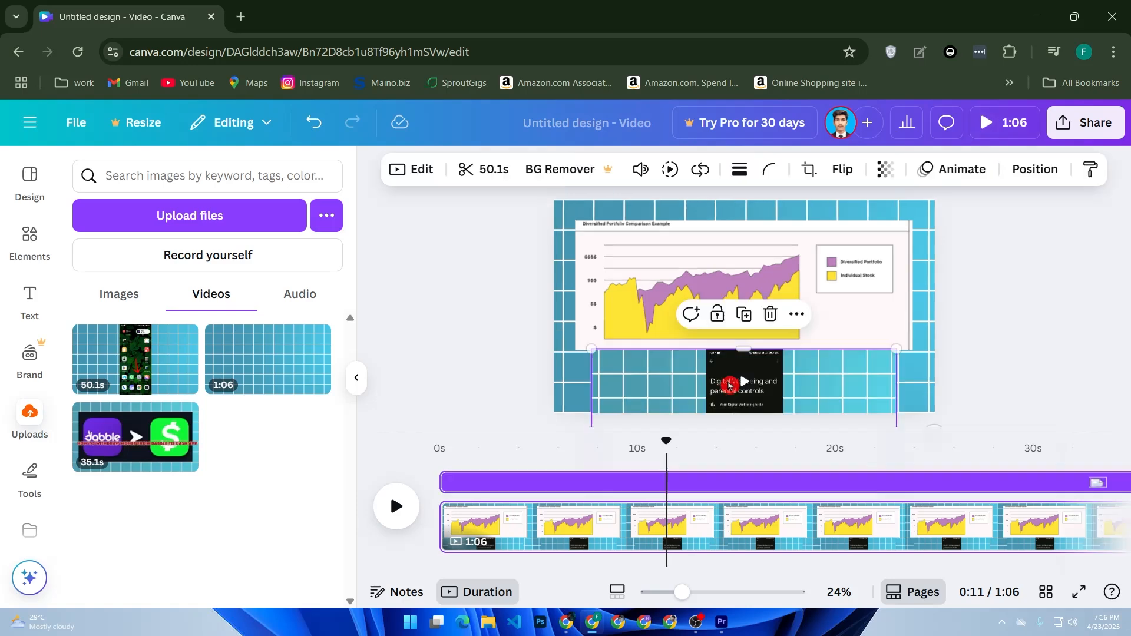
pyautogui.moveTo(762, 371); pyautogui.dragTo(753, 244)
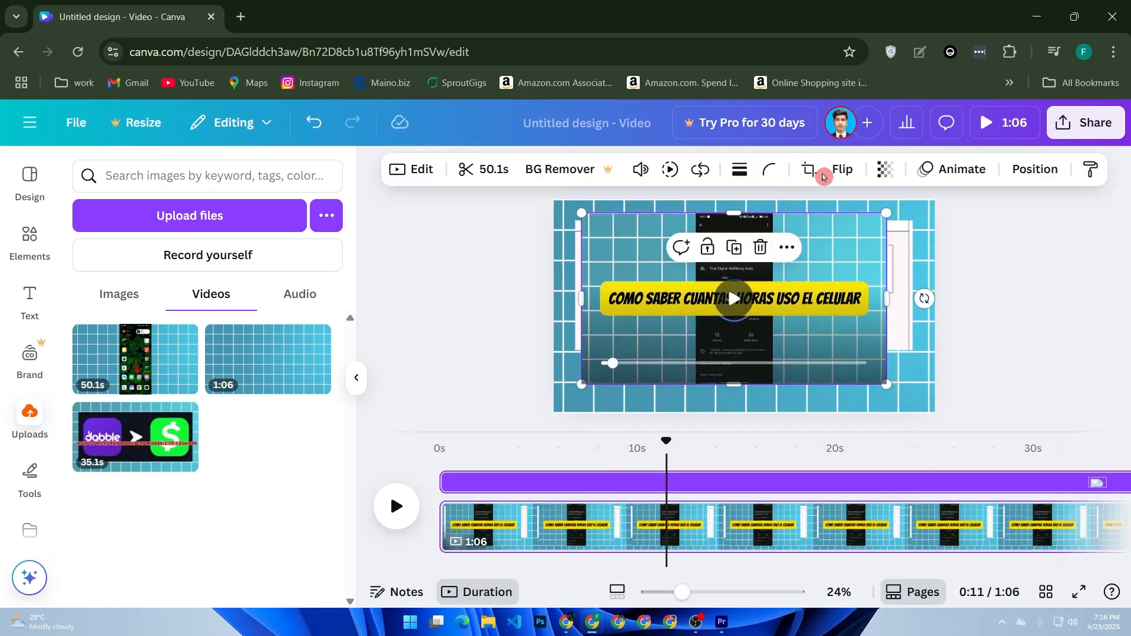
# - Crop the phone video in Freeform to just the phone screen, cutting away the grid on both sides
pyautogui.click(813, 174)
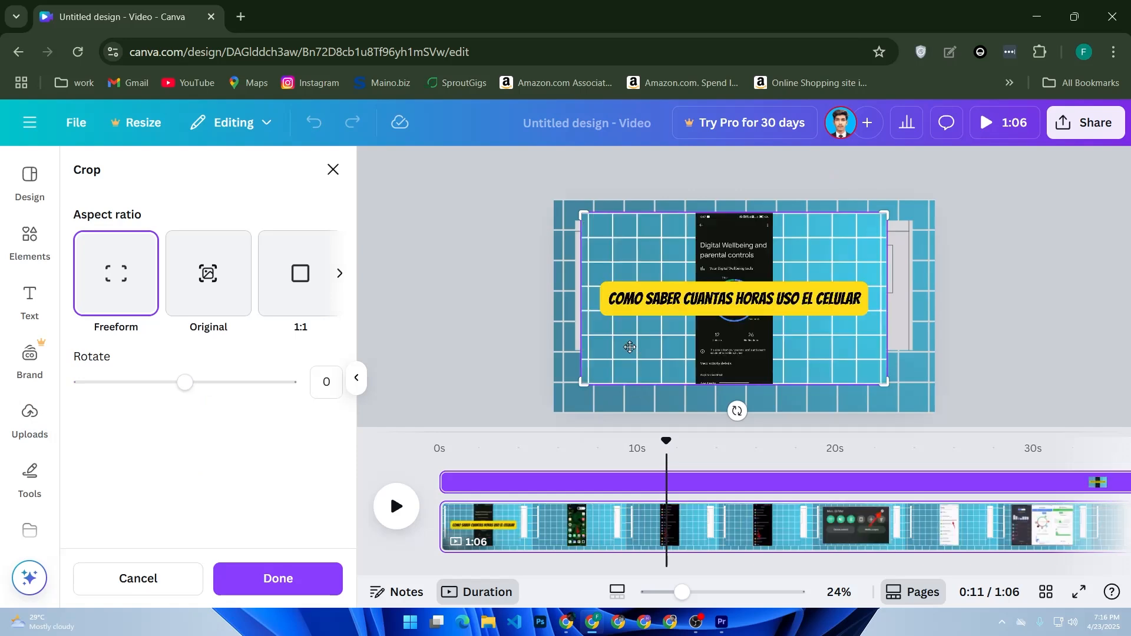
pyautogui.moveTo(584, 215); pyautogui.dragTo(697, 214)
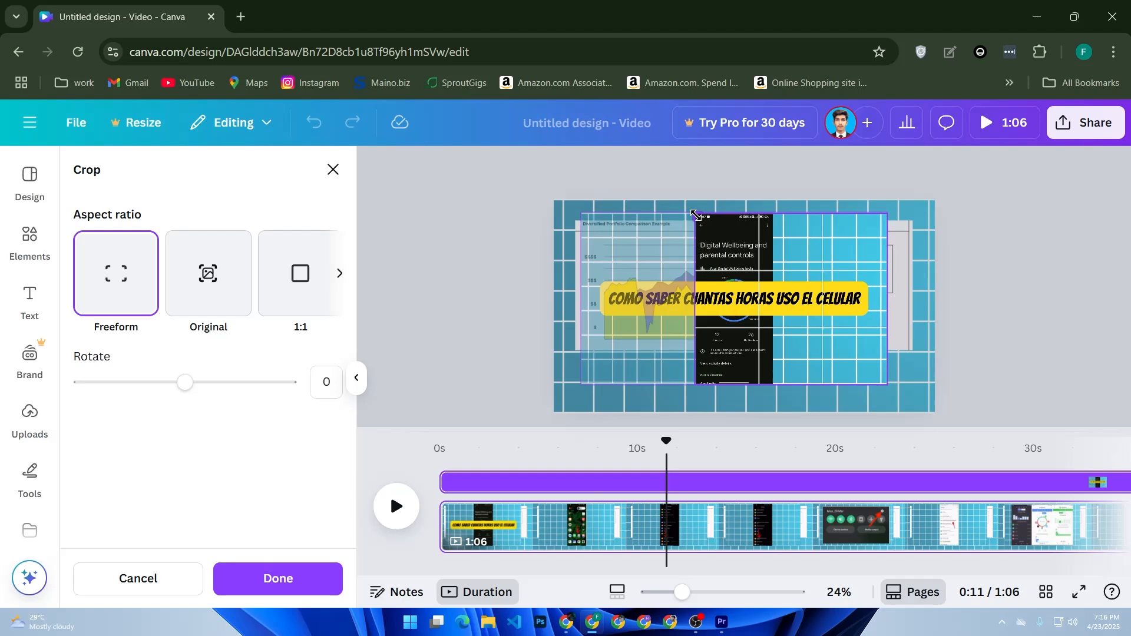
pyautogui.moveTo(886, 382); pyautogui.dragTo(773, 384)
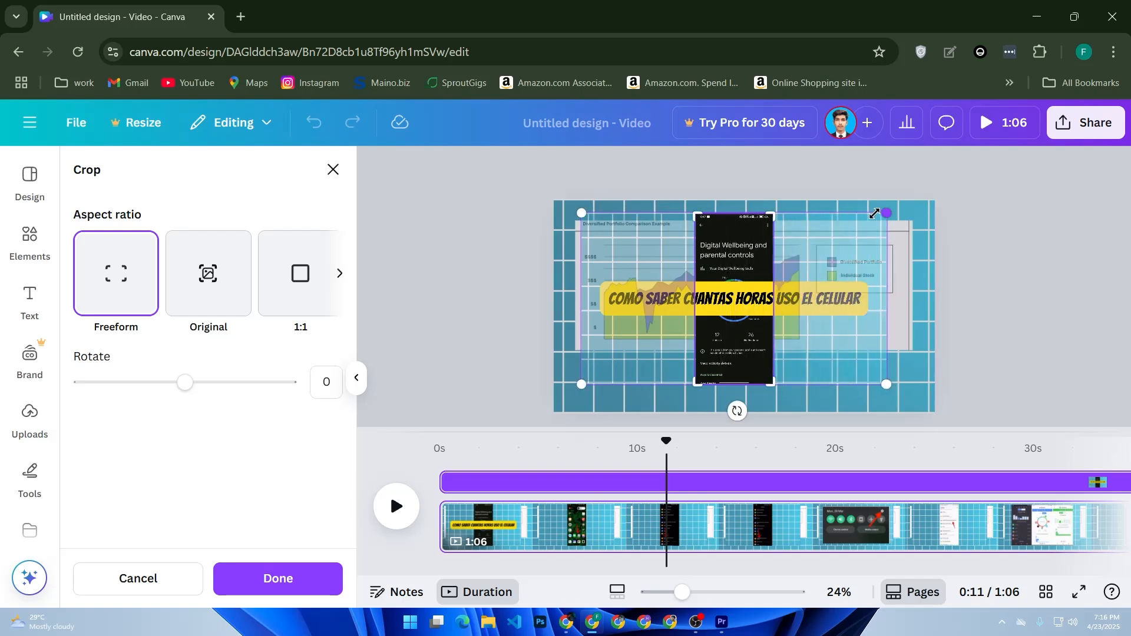
pyautogui.click(875, 213)
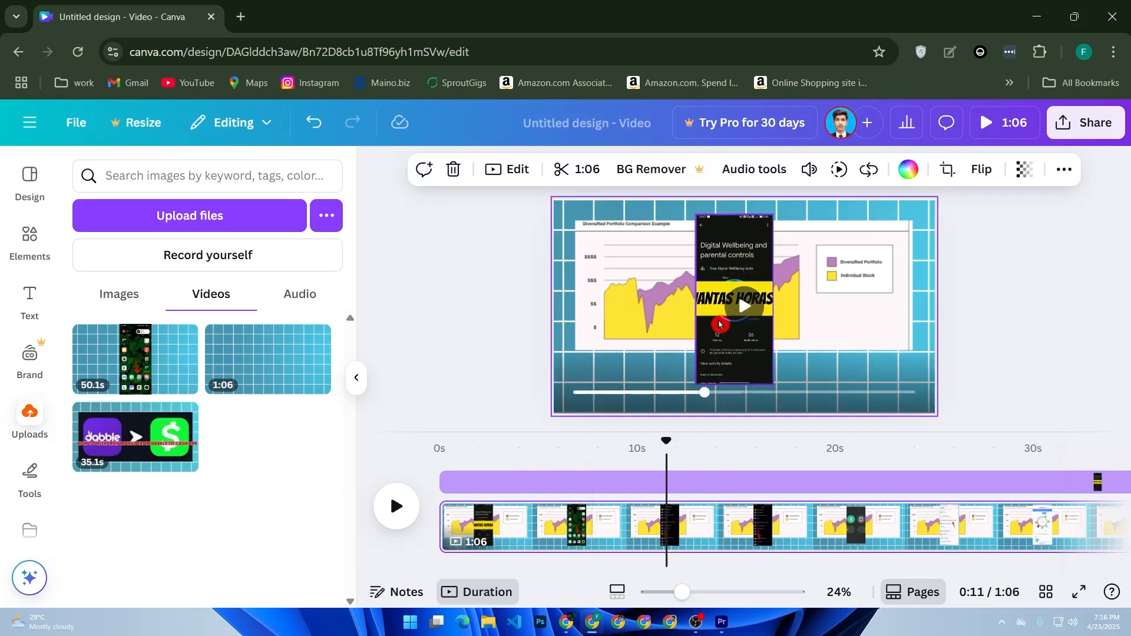
# - Apply the Succession animation to the cropped phone video on the canvas
pyautogui.click(737, 365)
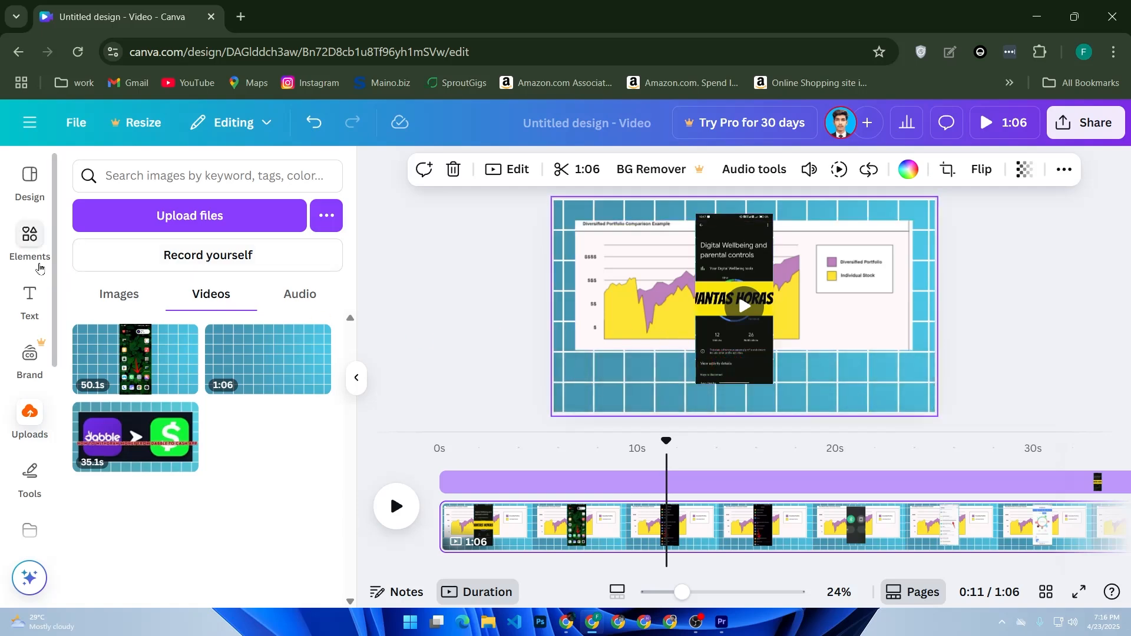
pyautogui.click(40, 269)
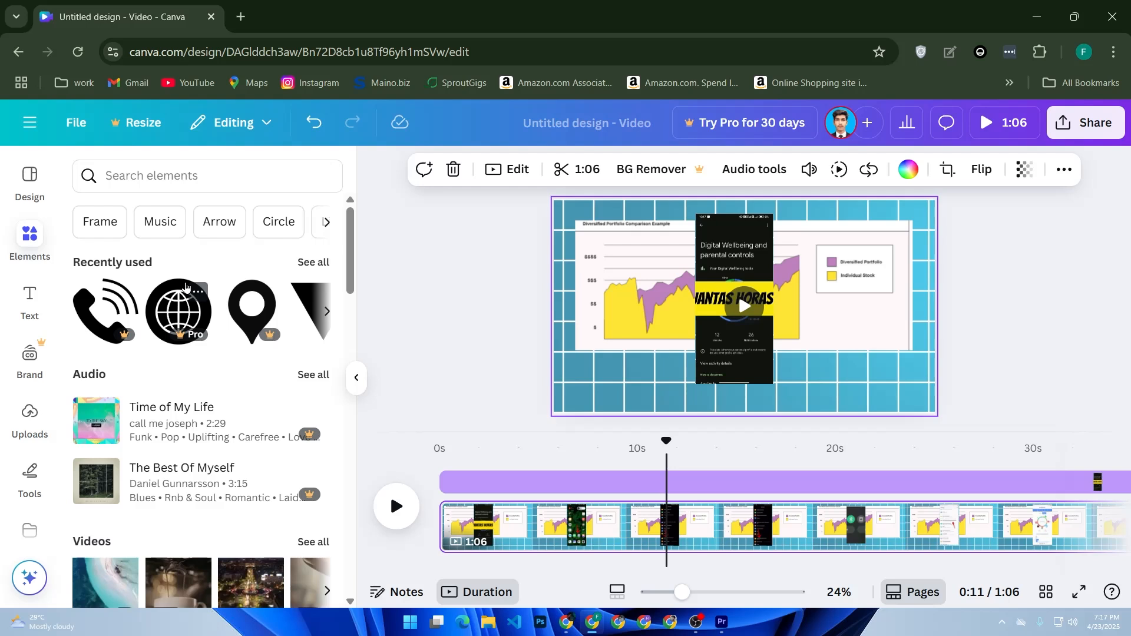
pyautogui.click(743, 270)
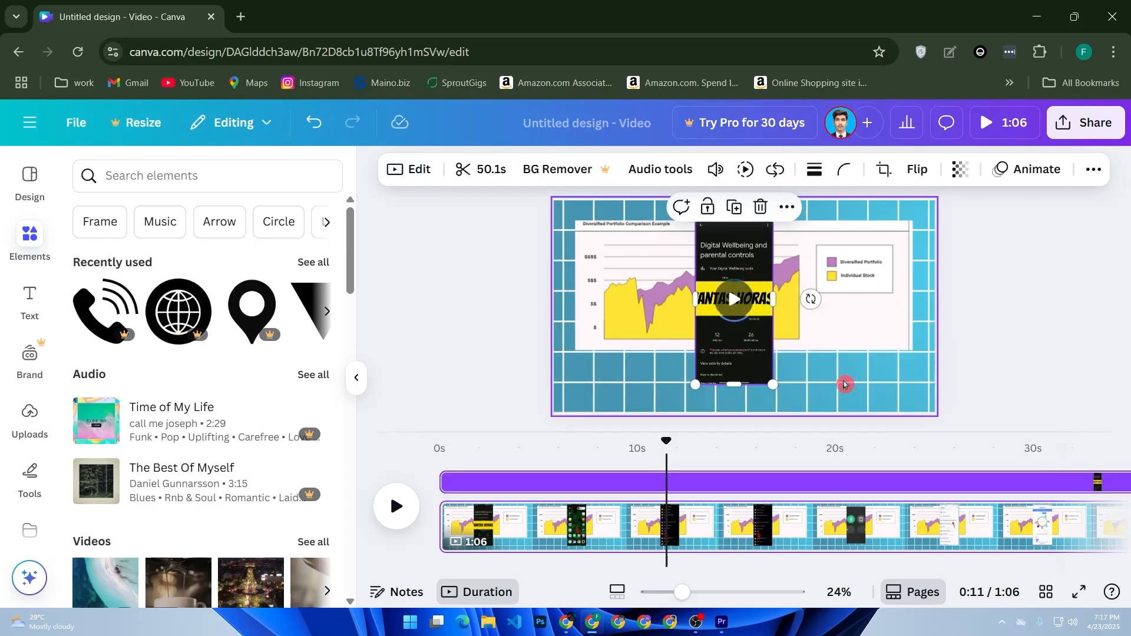
pyautogui.click(1024, 176)
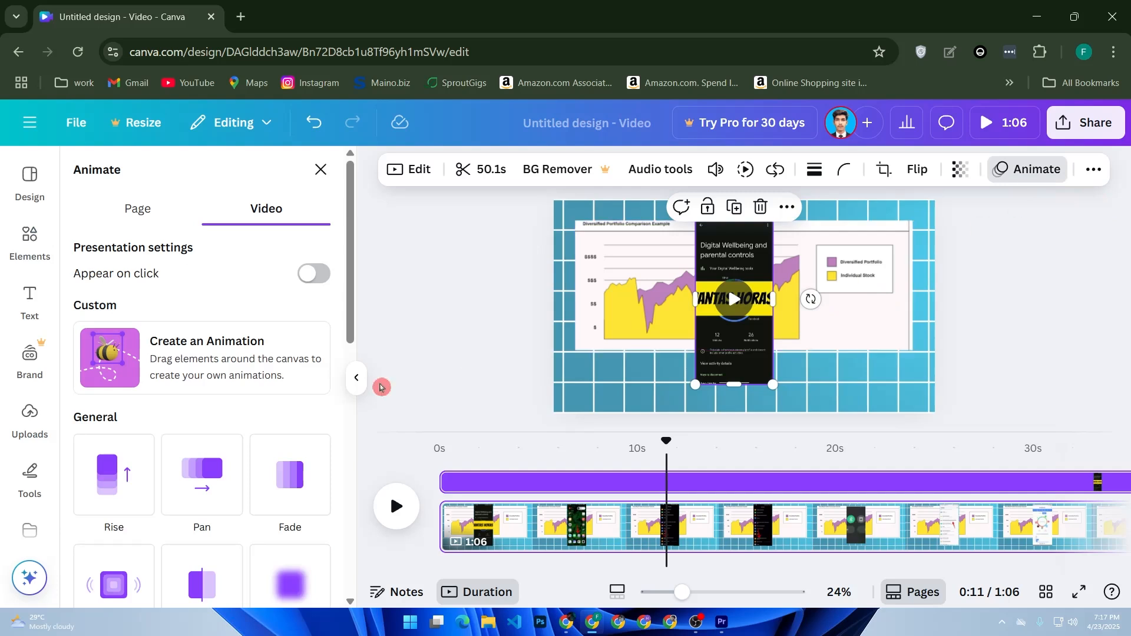
pyautogui.scroll(-4, 340, 340)
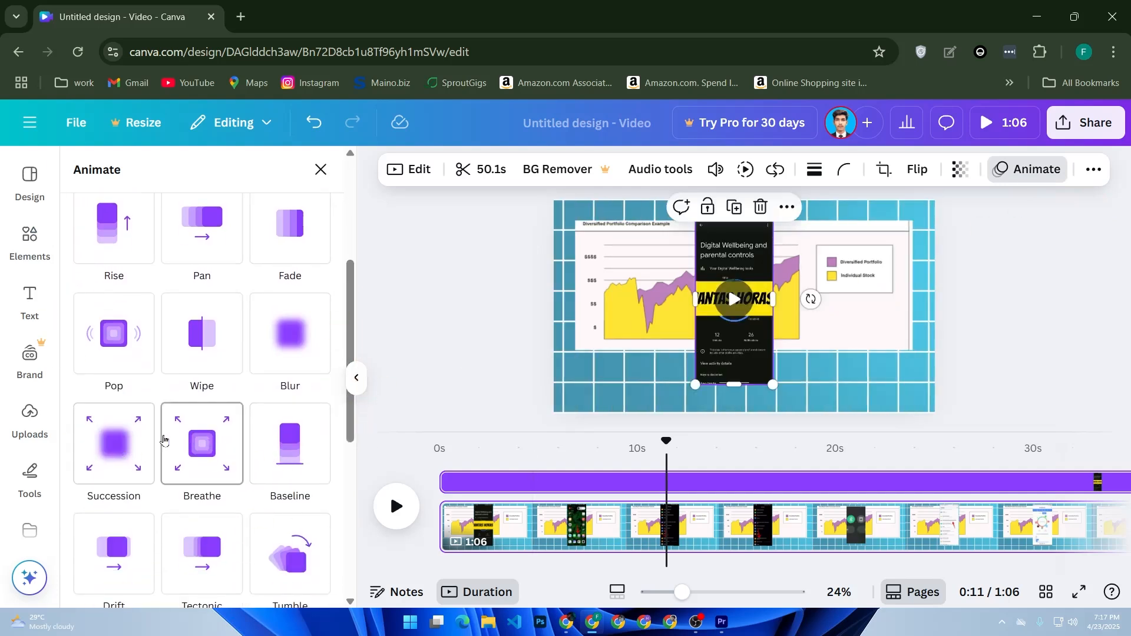
pyautogui.click(112, 443)
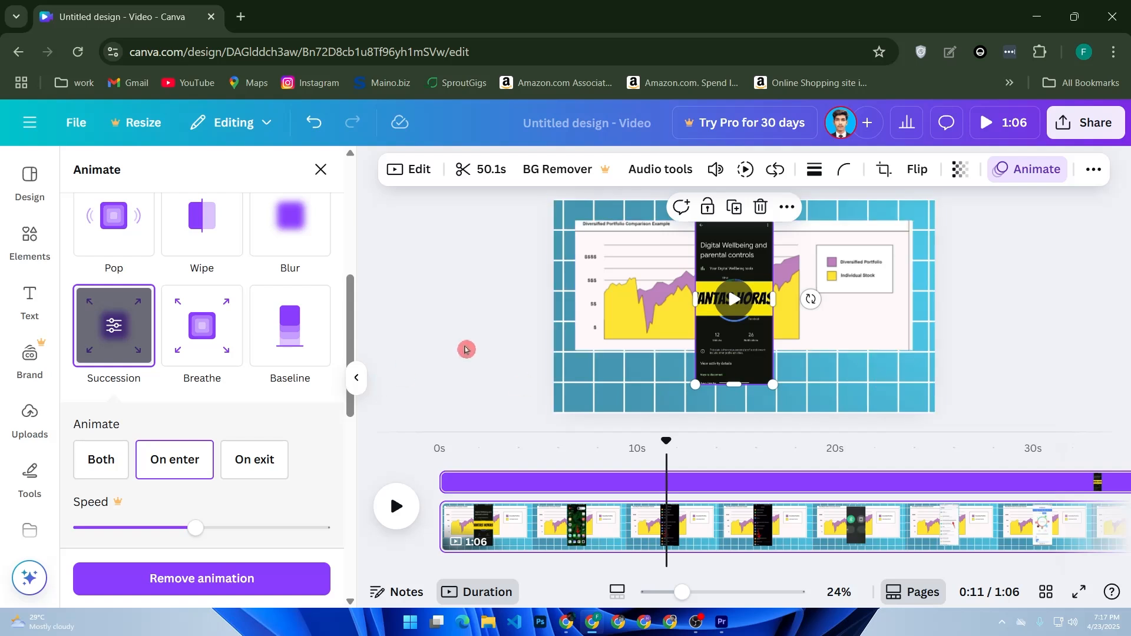
# - Add a text box reading "how to make video in canva"
pyautogui.click(25, 309)
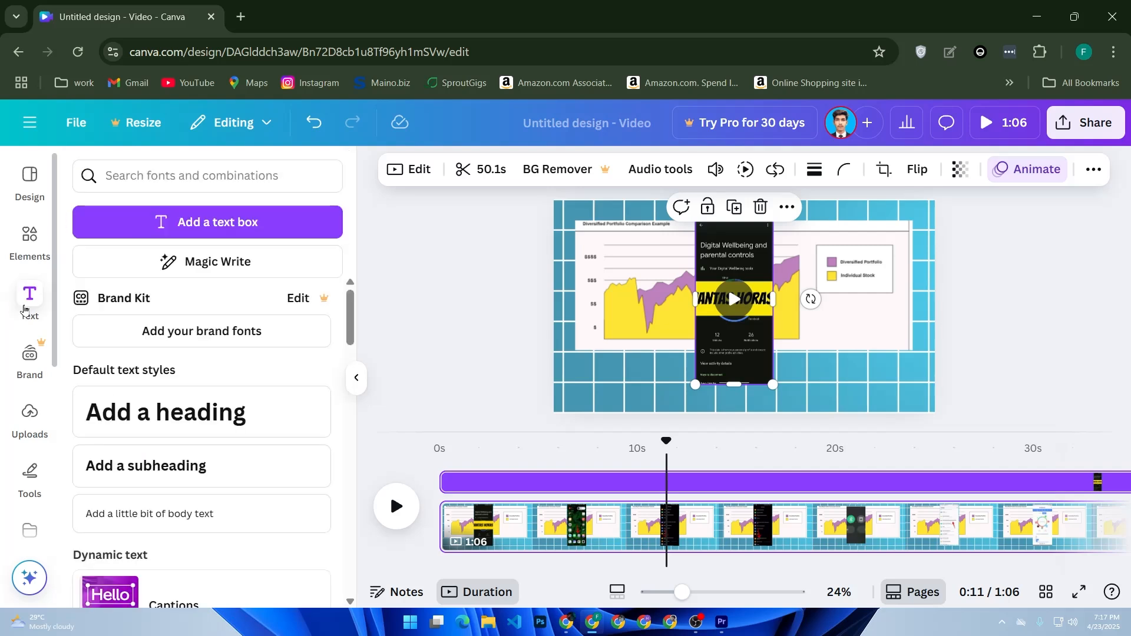
pyautogui.click(185, 232)
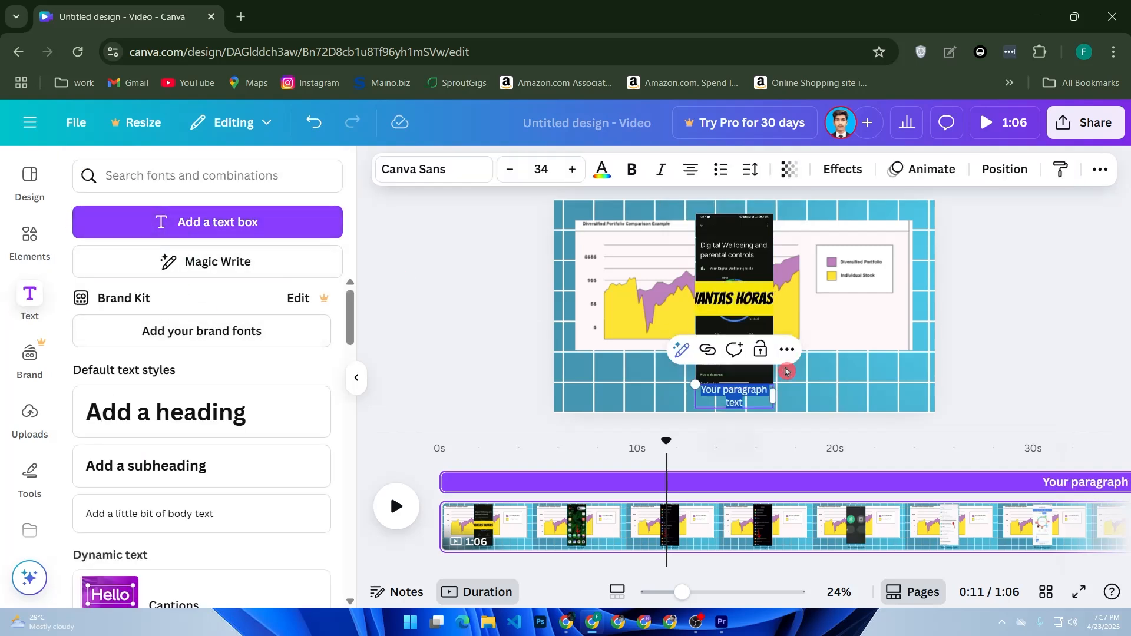
pyautogui.write('h')
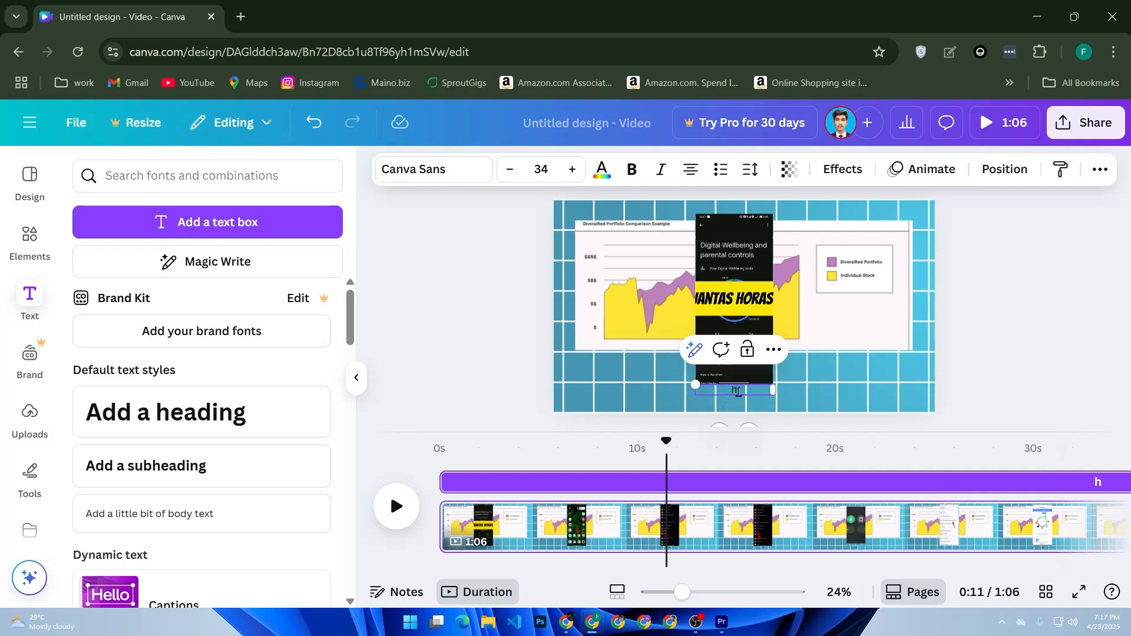
pyautogui.write('ow to make vid')
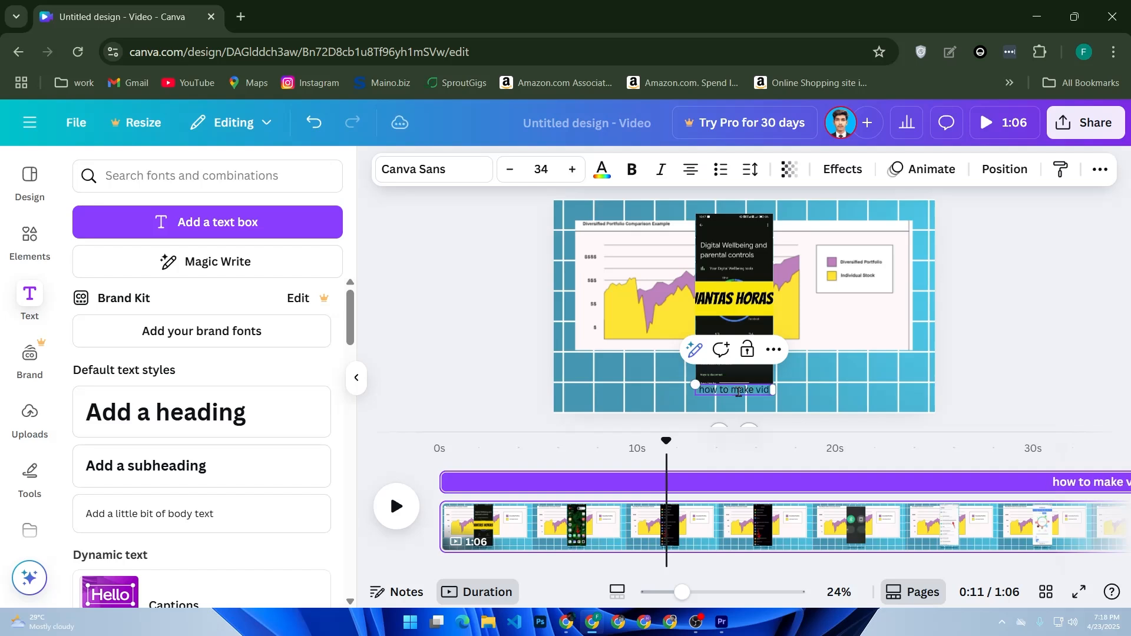
pyautogui.write('eo in canva')
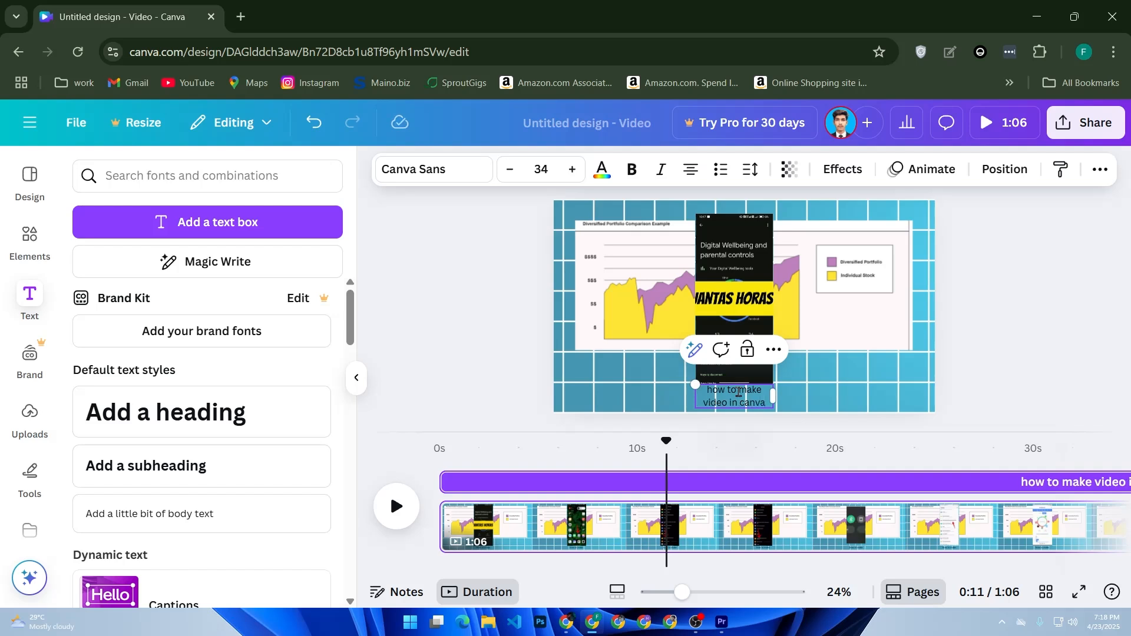
# - Change the font of the whole text to Futura Display from the Display font category
pyautogui.hotkey('ctrl', 'a')
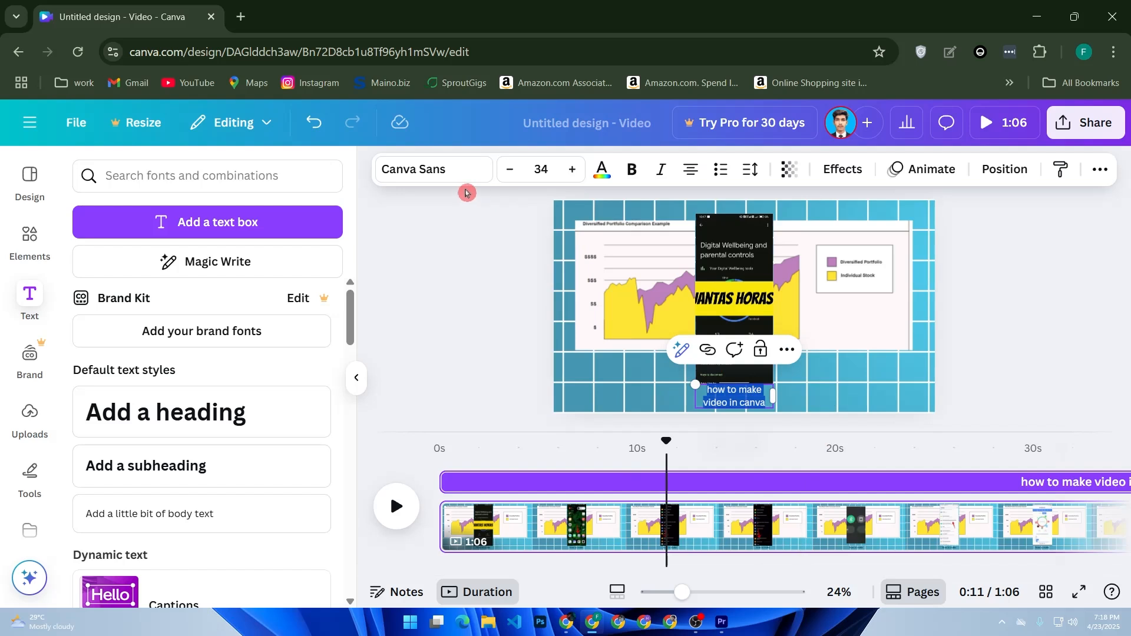
pyautogui.click(443, 171)
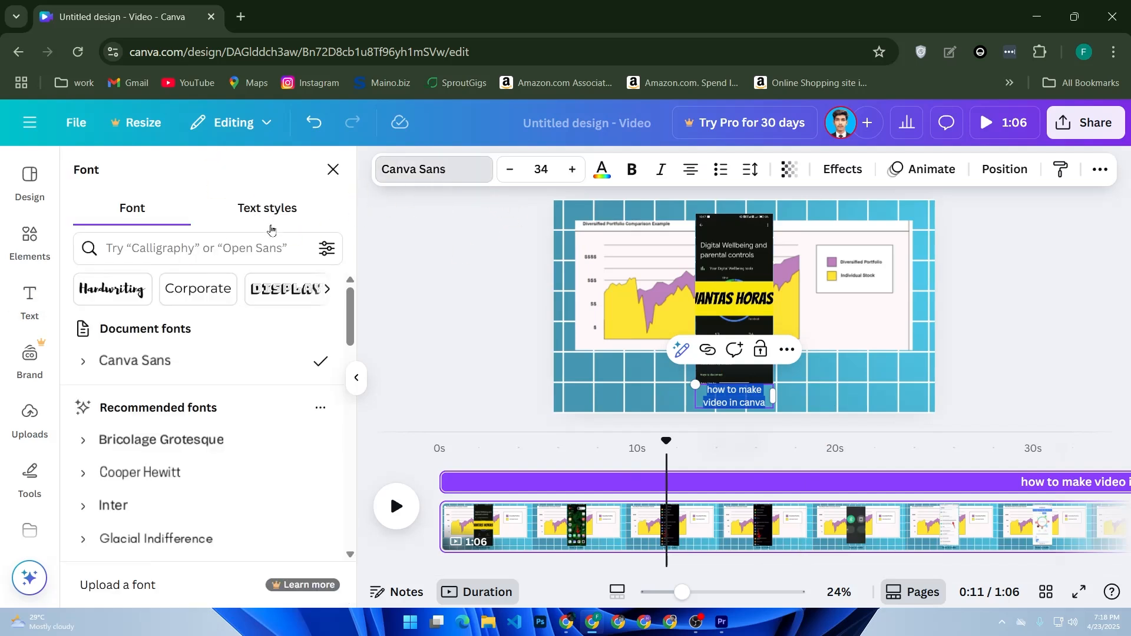
pyautogui.click(277, 297)
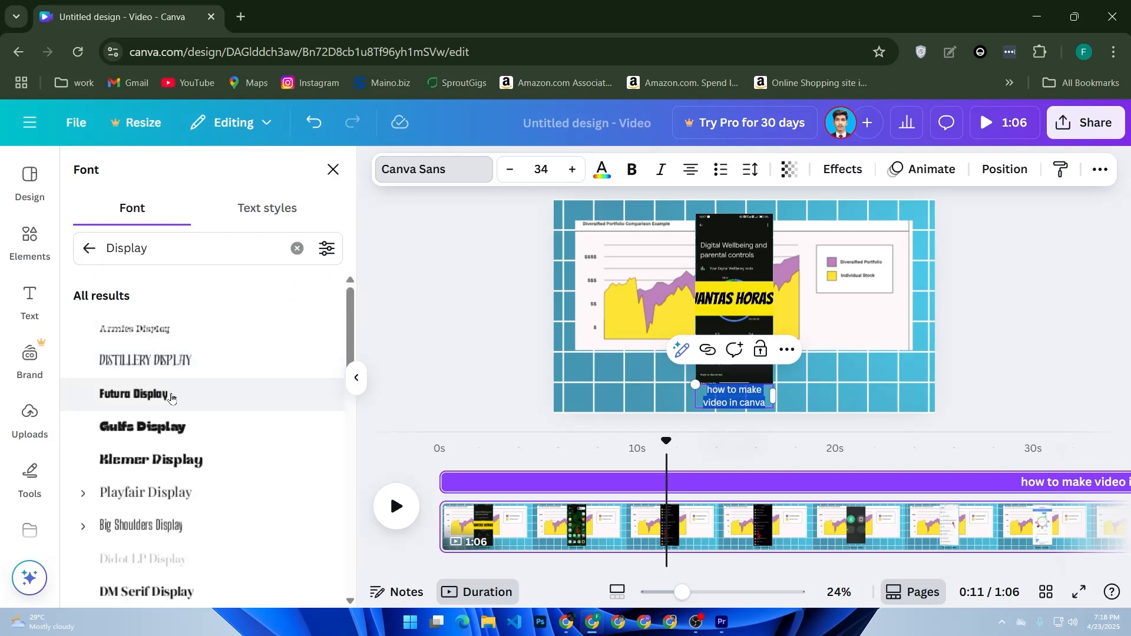
pyautogui.click(175, 398)
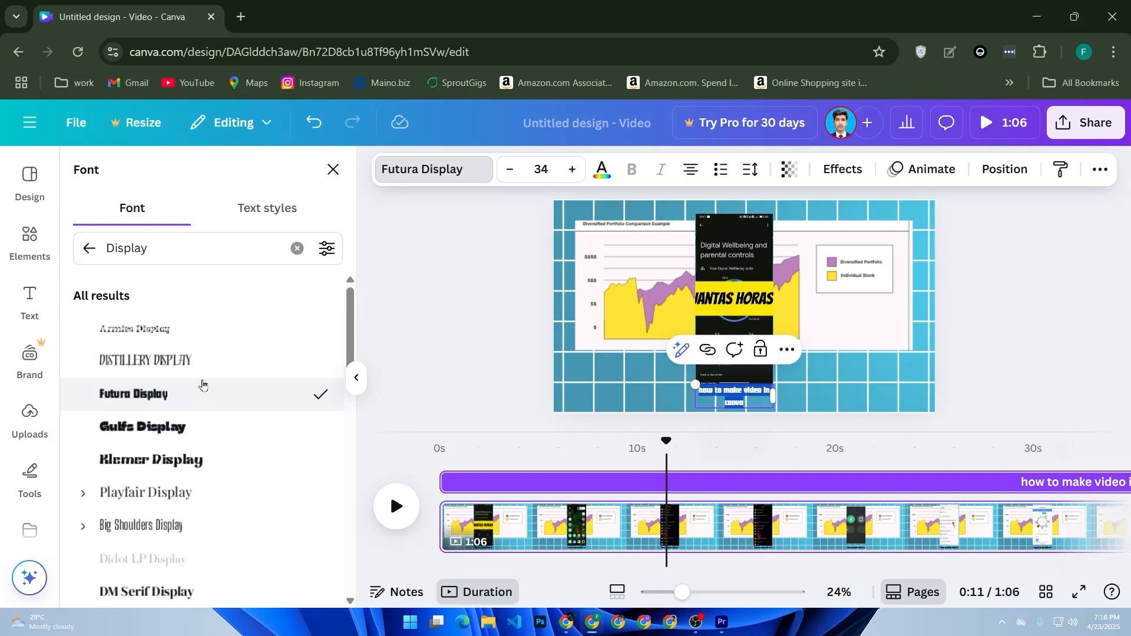
# - Try the chart's purple as the text colour, and settle on the yellow from the photo colours
pyautogui.click(602, 171)
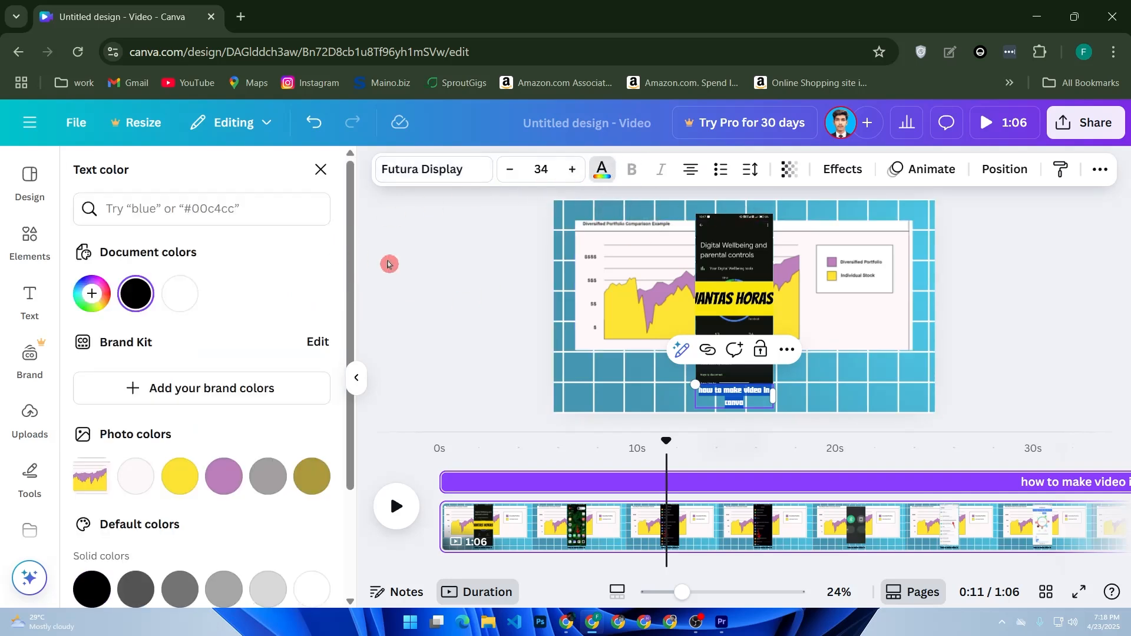
pyautogui.click(220, 478)
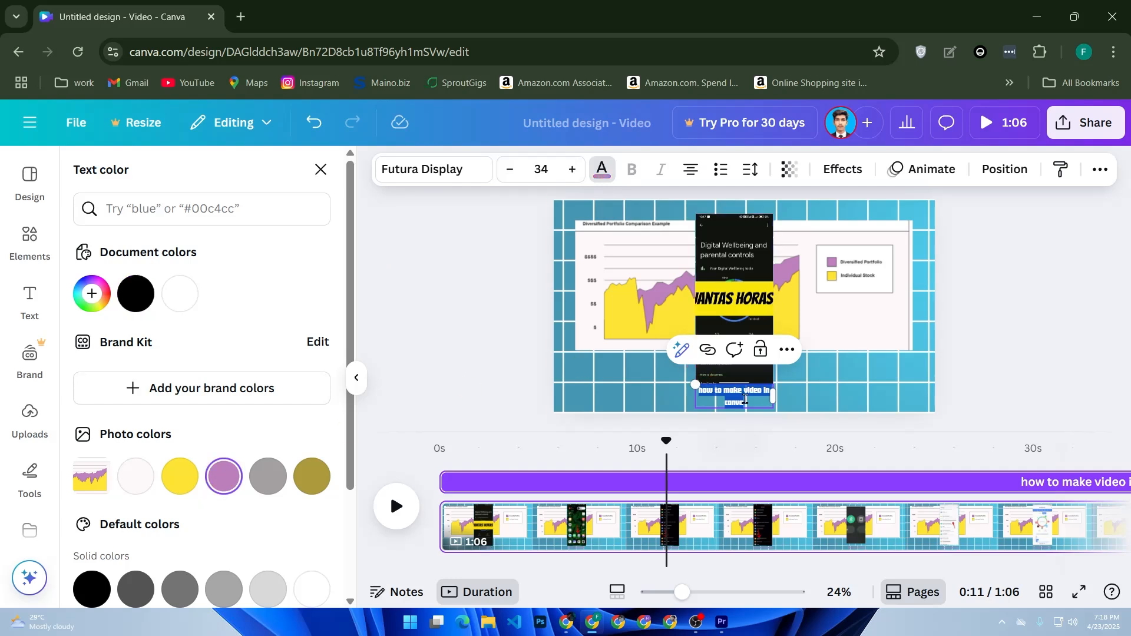
pyautogui.click(741, 399)
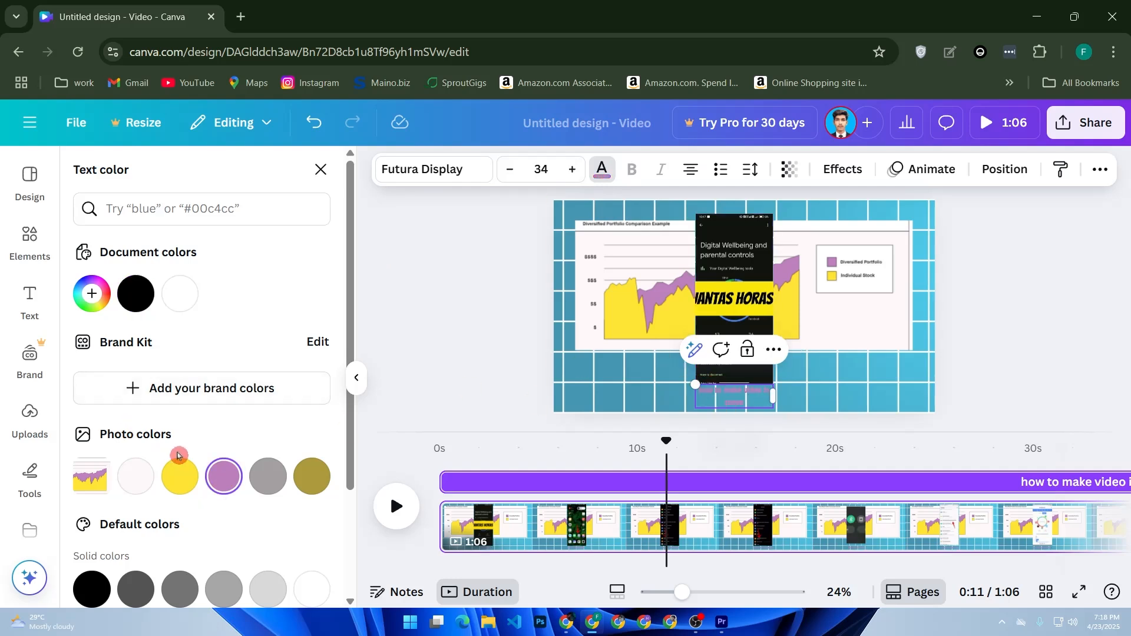
pyautogui.tripleClick(738, 390)
pyautogui.click(181, 473)
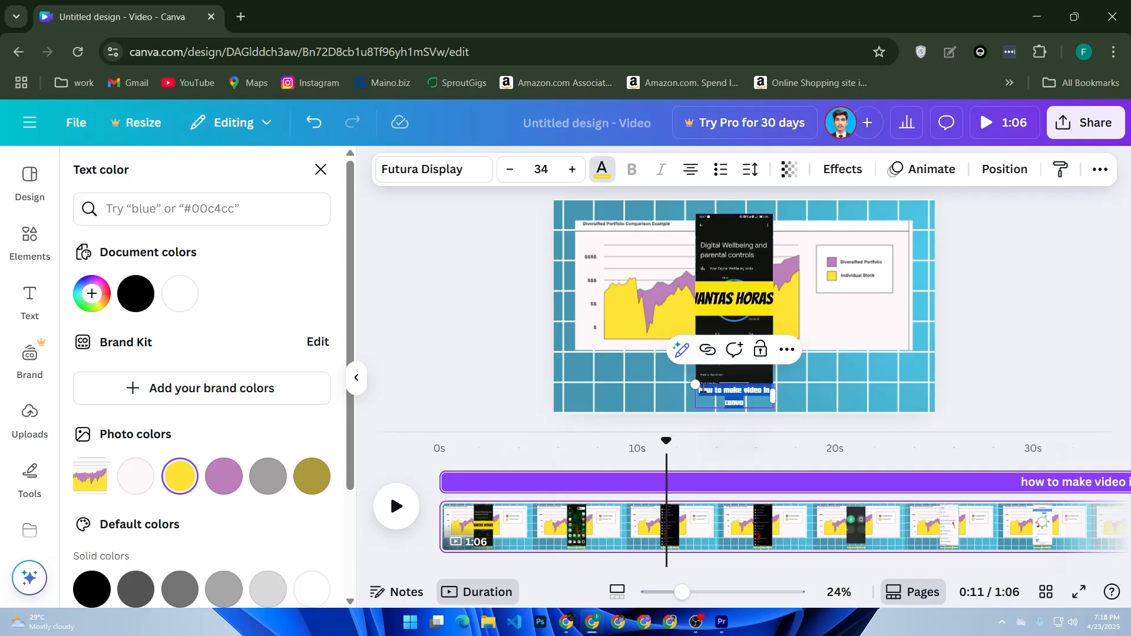
# - Enlarge the title text to about size 86.7 and widen its box so it fits on one line along the canvas's lower edge
pyautogui.moveTo(696, 385); pyautogui.dragTo(585, 310)
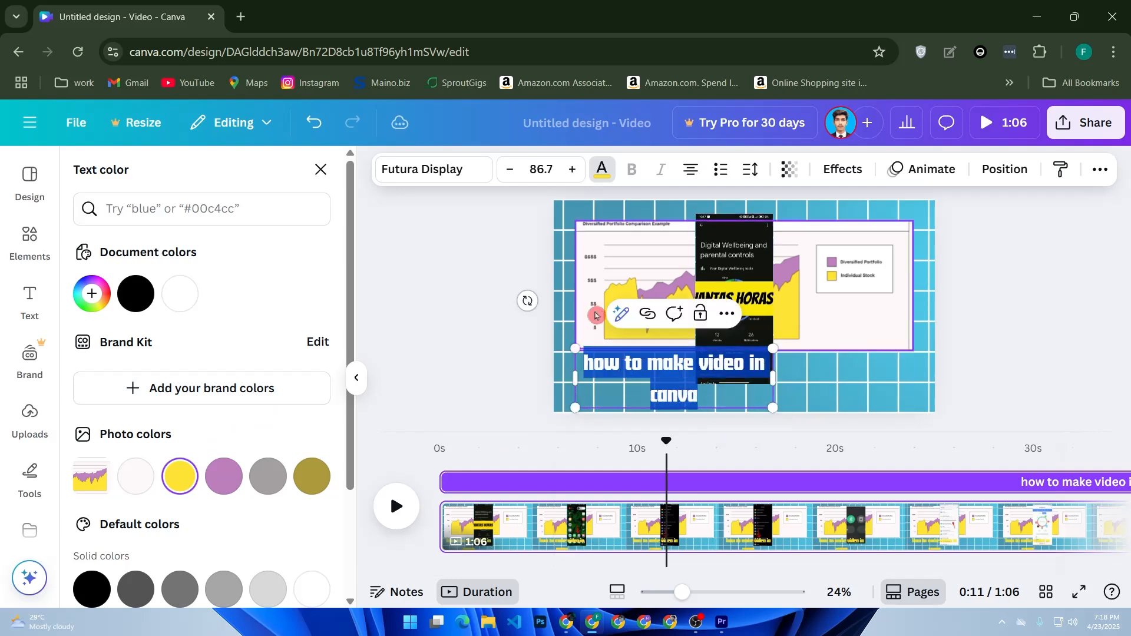
pyautogui.moveTo(799, 384); pyautogui.dragTo(952, 408)
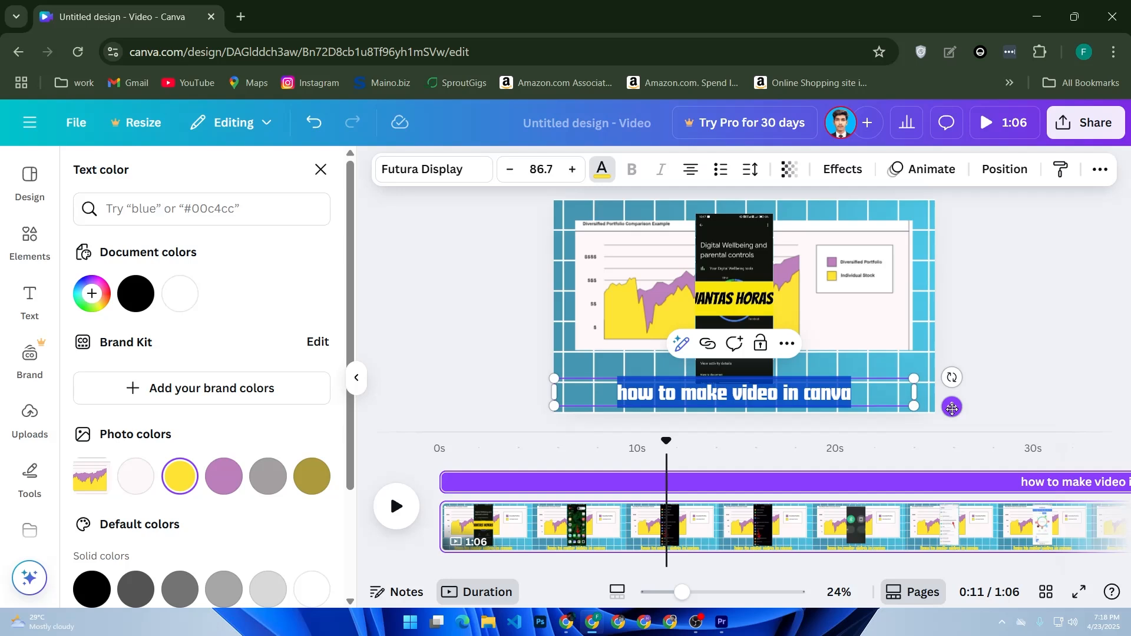
pyautogui.press('BackSpace')
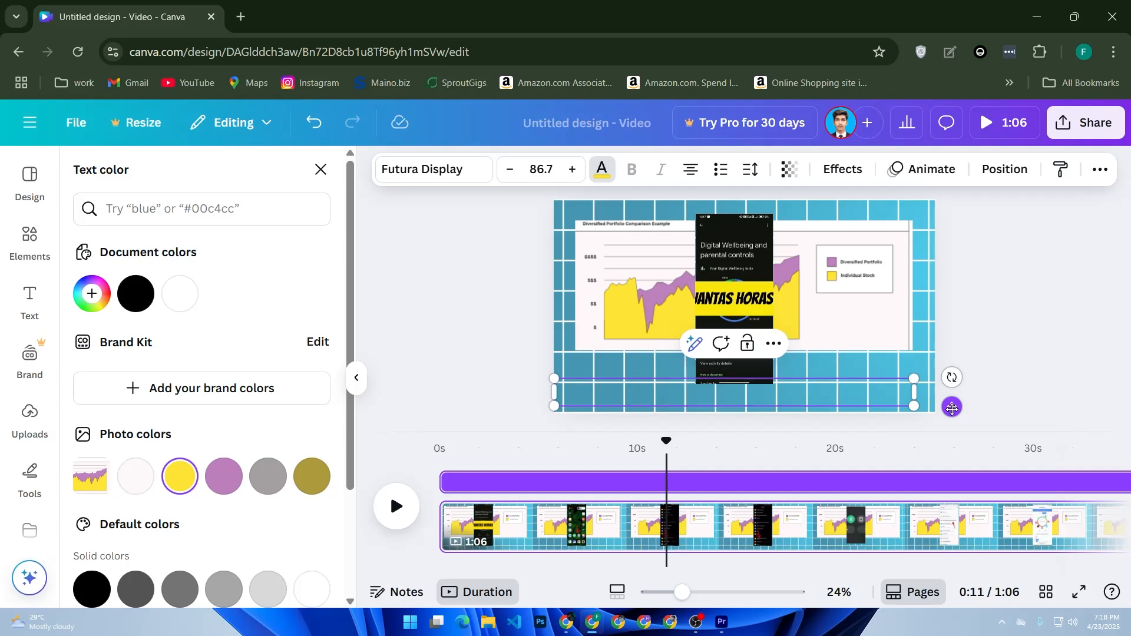
pyautogui.hotkey('ctrl', 'z')
# - Preview the first few seconds of the video from 0:00 to check the phone video's entrance and the title
pyautogui.click(460, 466)
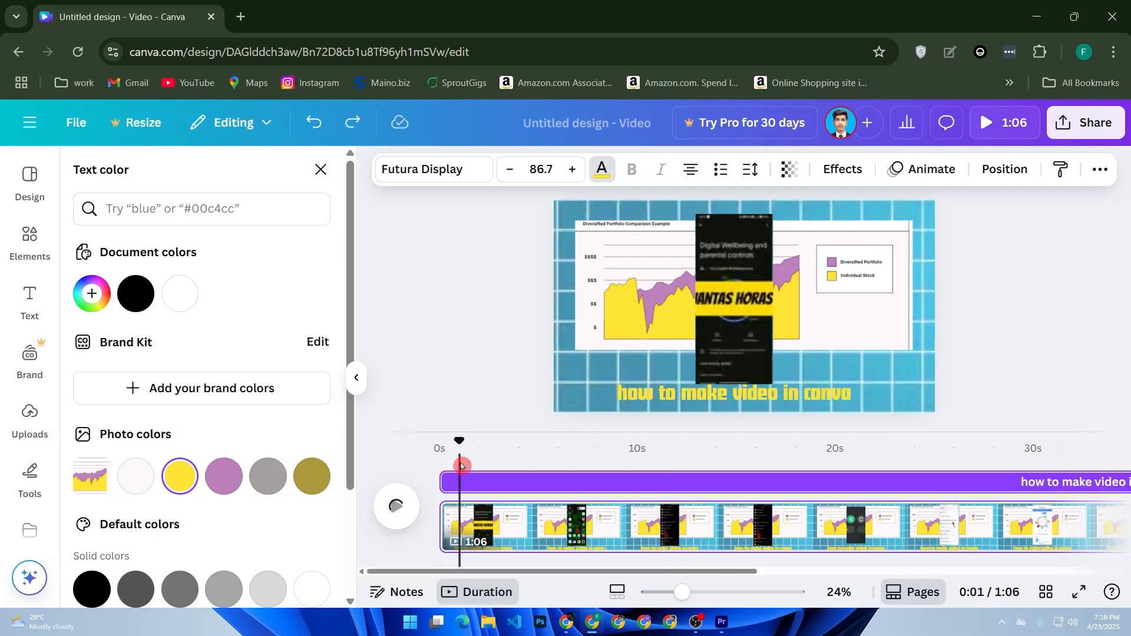
pyautogui.moveTo(460, 446); pyautogui.dragTo(415, 449)
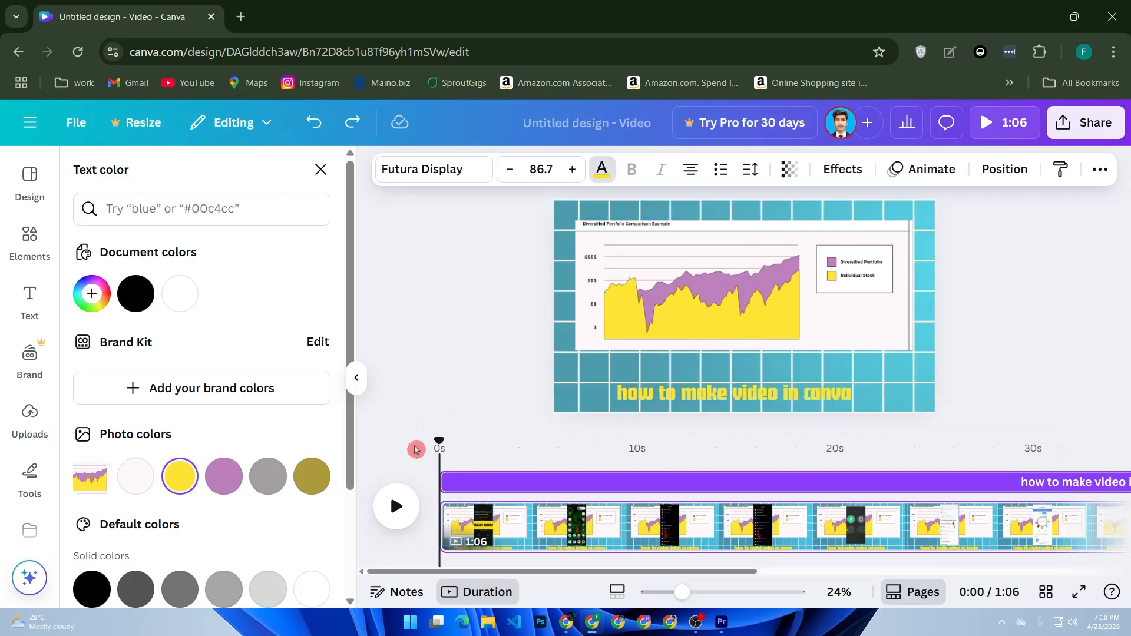
pyautogui.press('space')
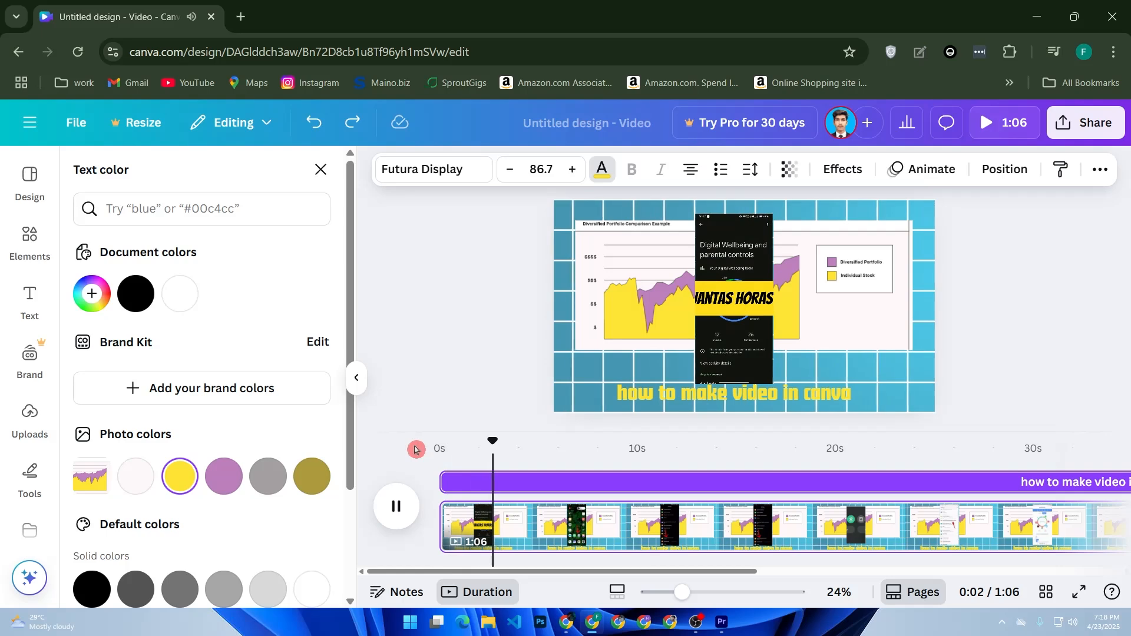
pyautogui.press('space')
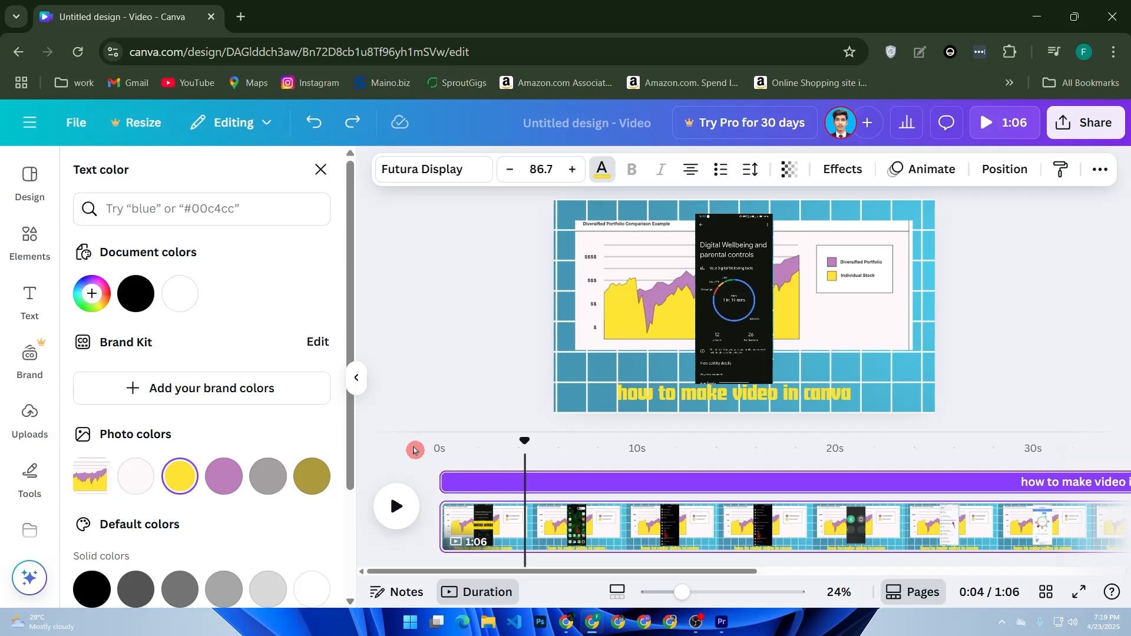
# - Open the download settings for the finished design
pyautogui.click(1090, 122)
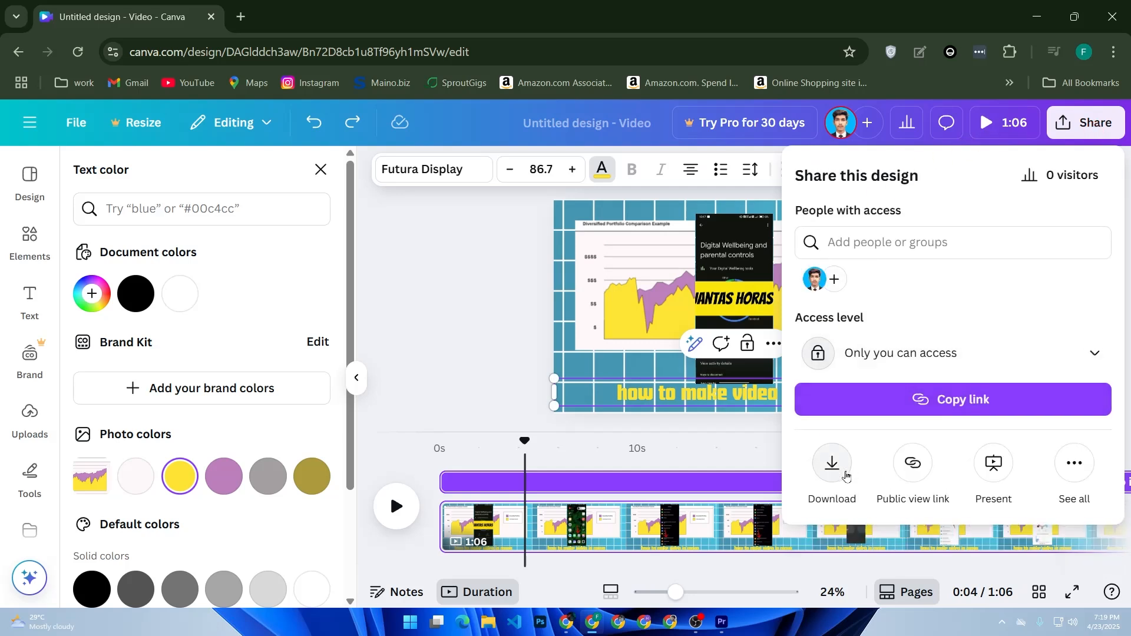
pyautogui.click(845, 475)
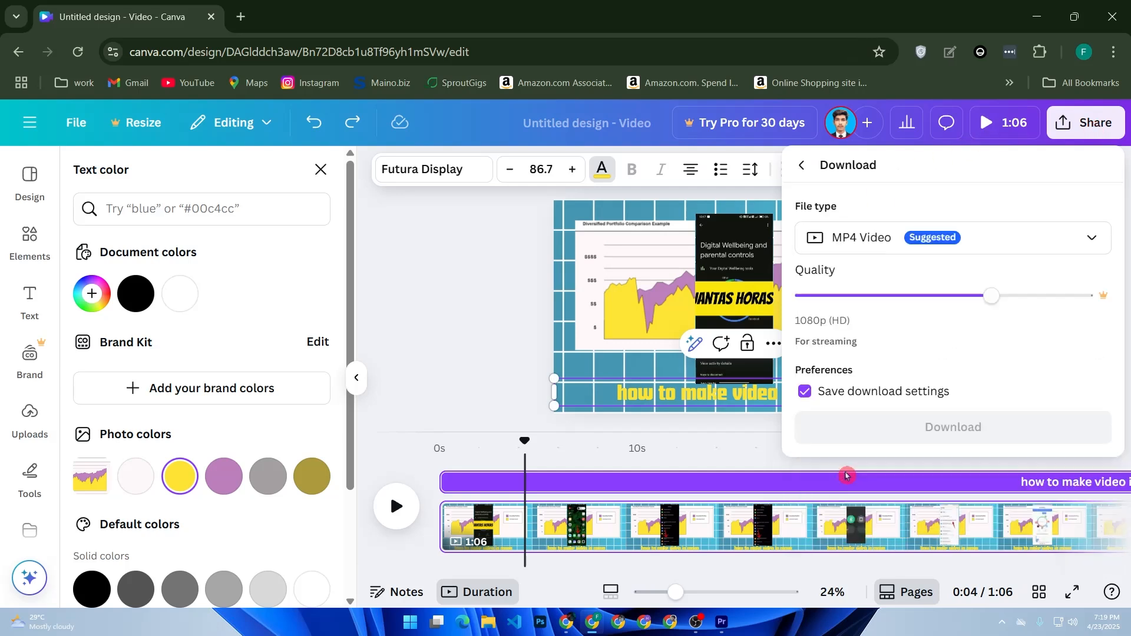